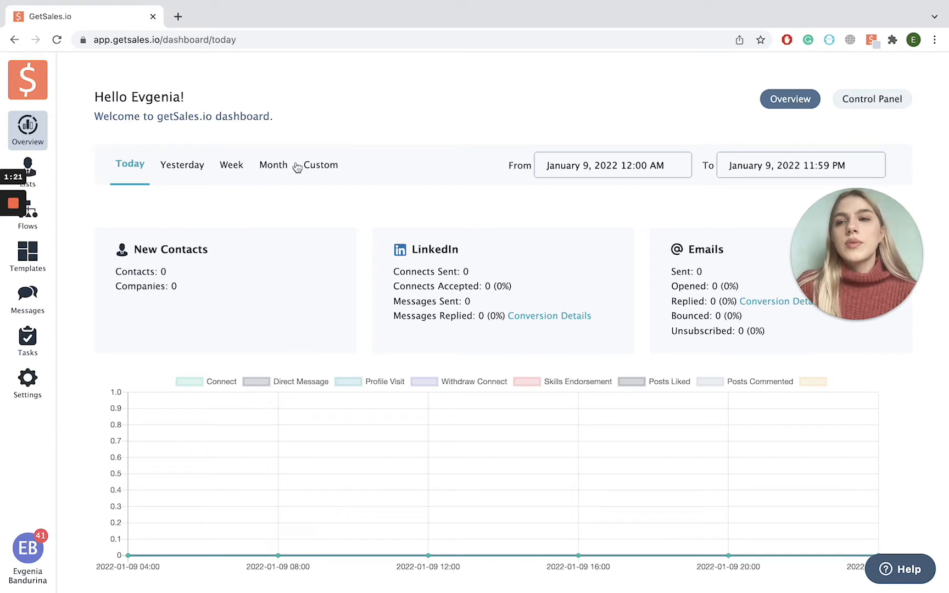
# Start a new flow and set its default schedule to Default.
pyautogui.click(28, 217)
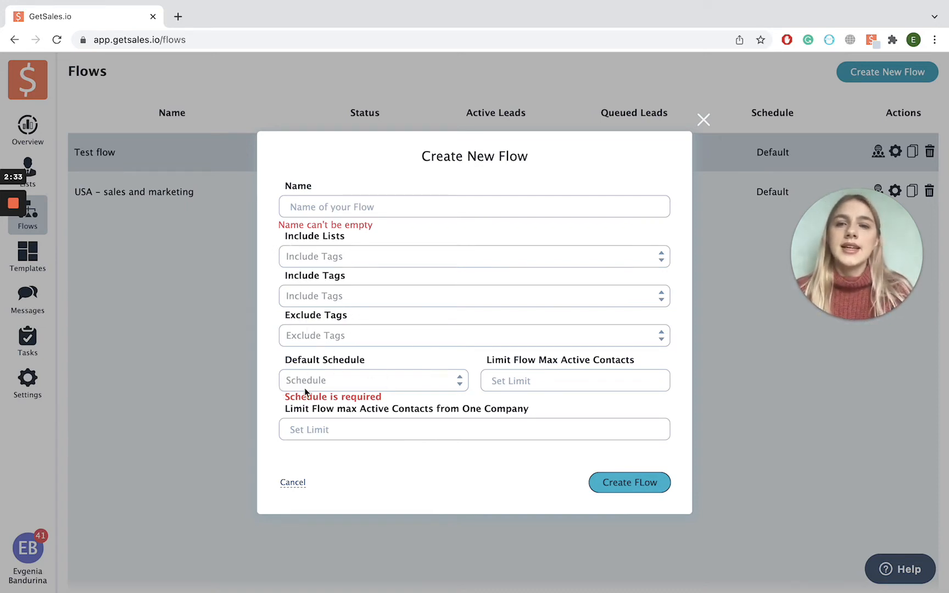
pyautogui.click(364, 382)
pyautogui.click(362, 413)
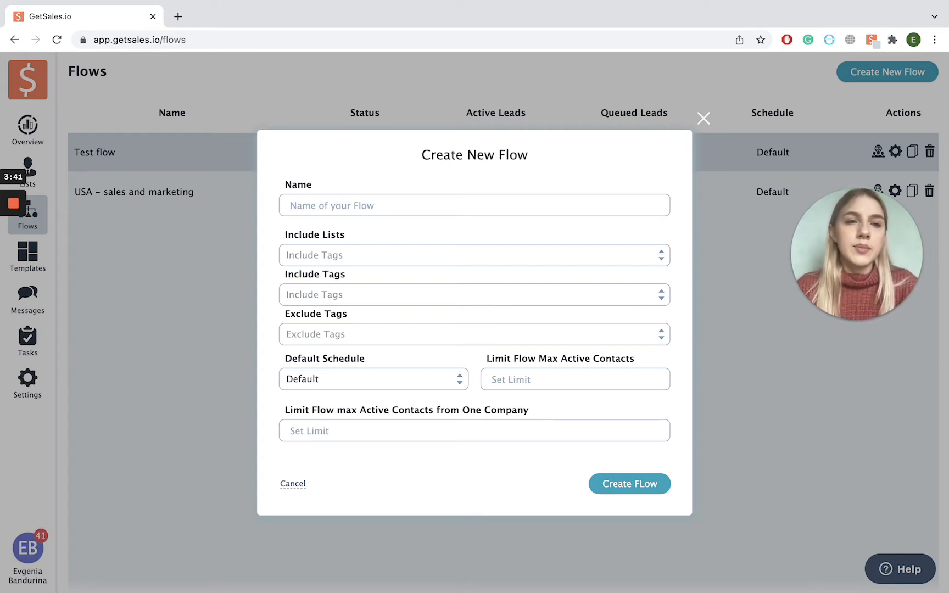
pyautogui.write('USA')
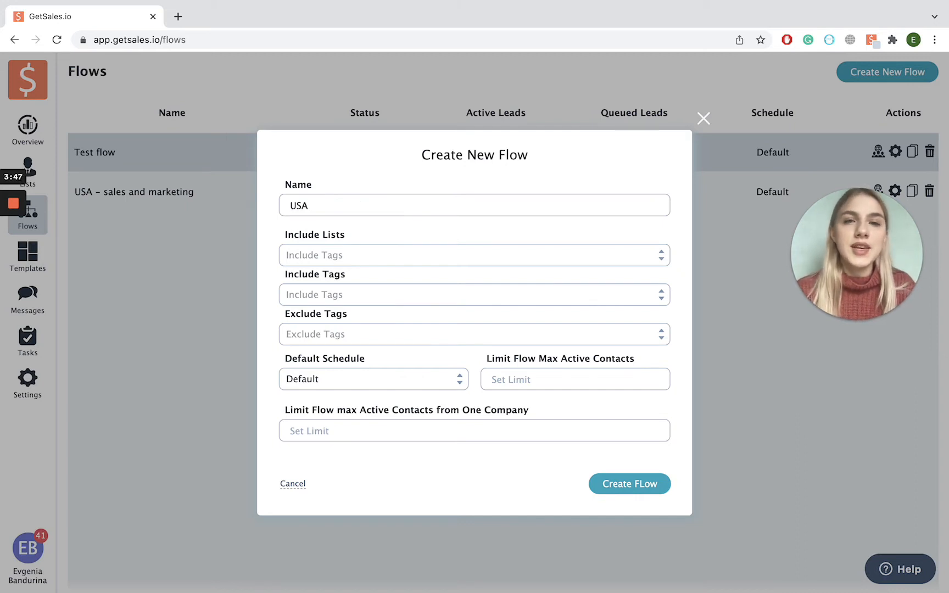
pyautogui.write(' - IT')
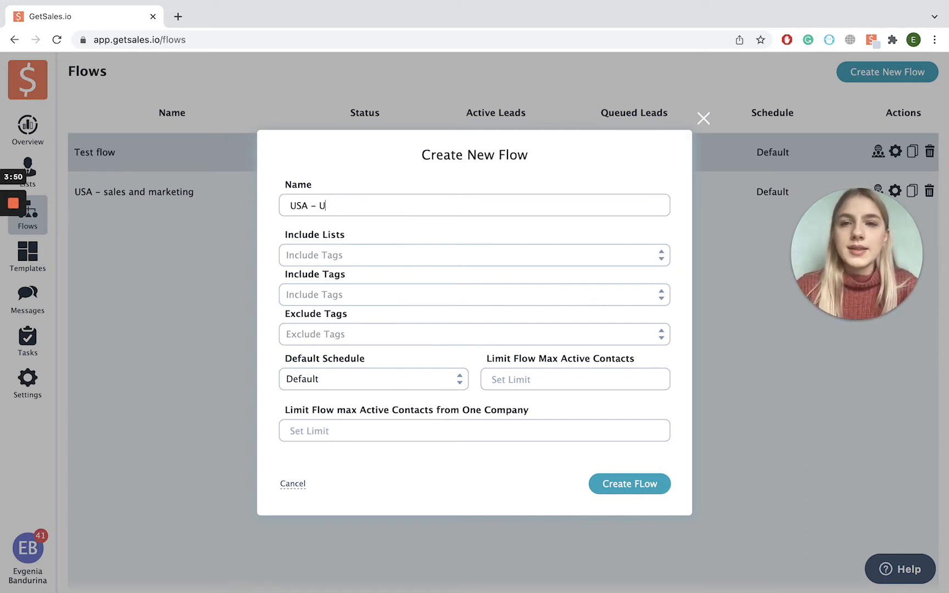
pyautogui.press('BackSpace')
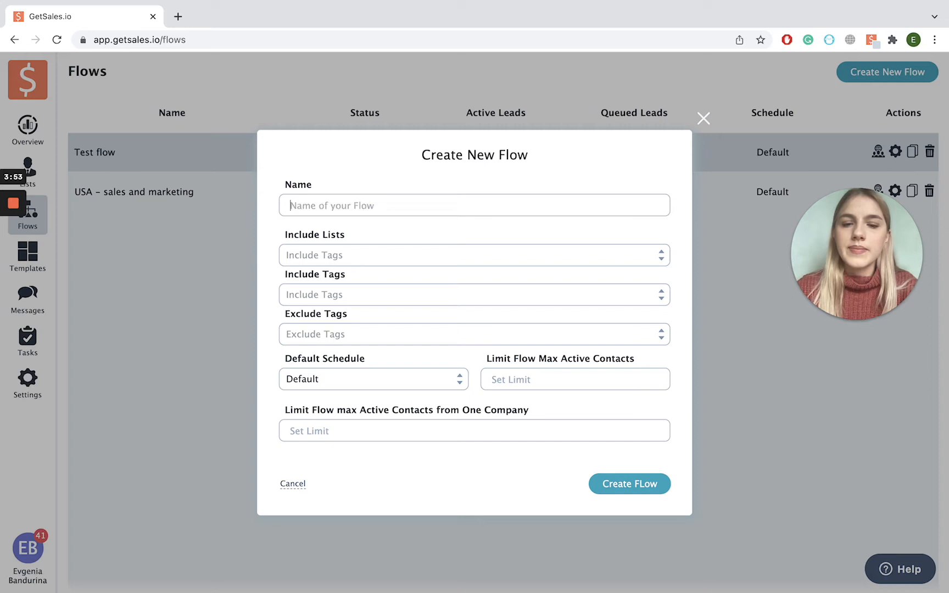
# Name the flow "USA - IT companies // Directors" and create it with the "USA – Sales and marketing" list included.
pyautogui.write('USA')
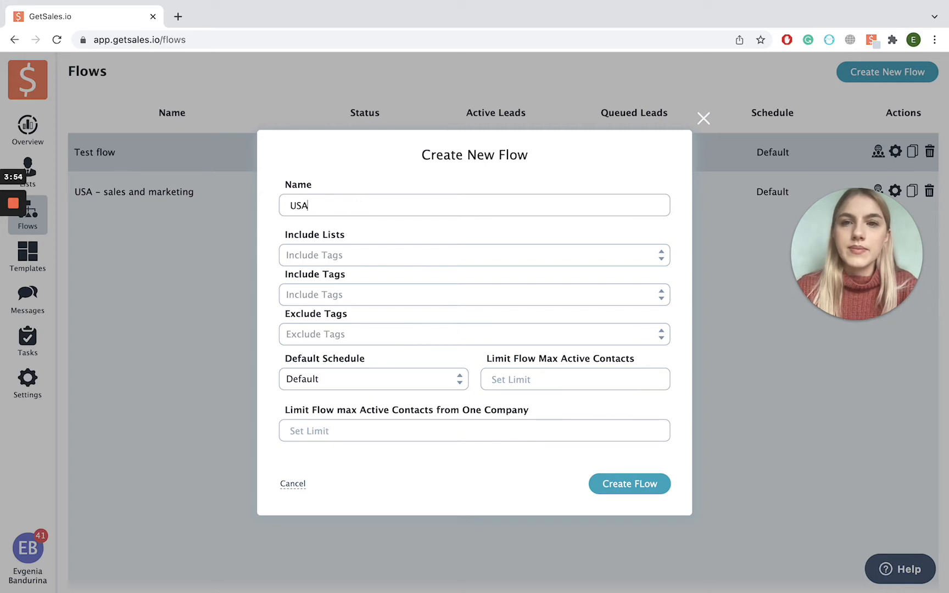
pyautogui.write(' - IT companies ')
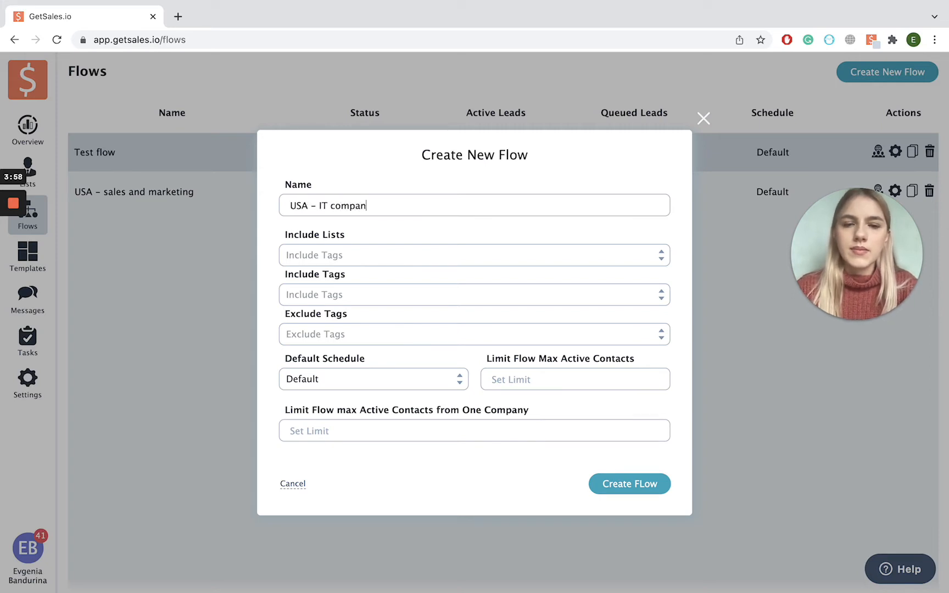
pyautogui.write('// Directors')
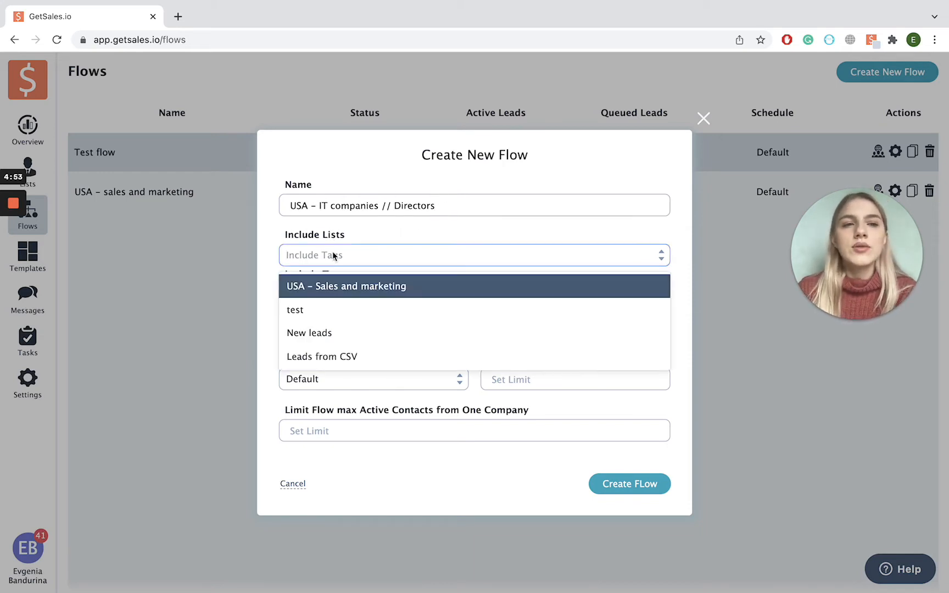
pyautogui.click(327, 287)
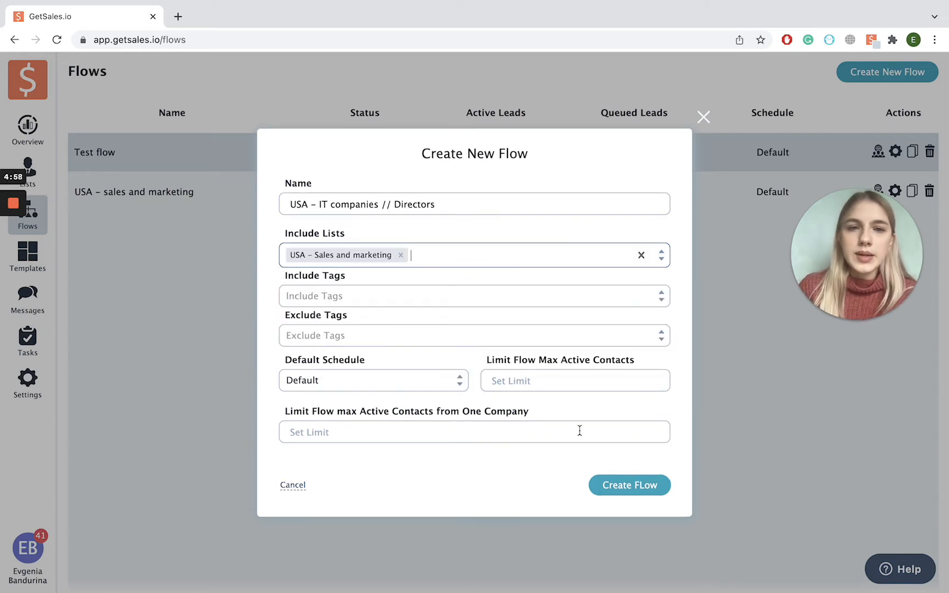
pyautogui.click(628, 488)
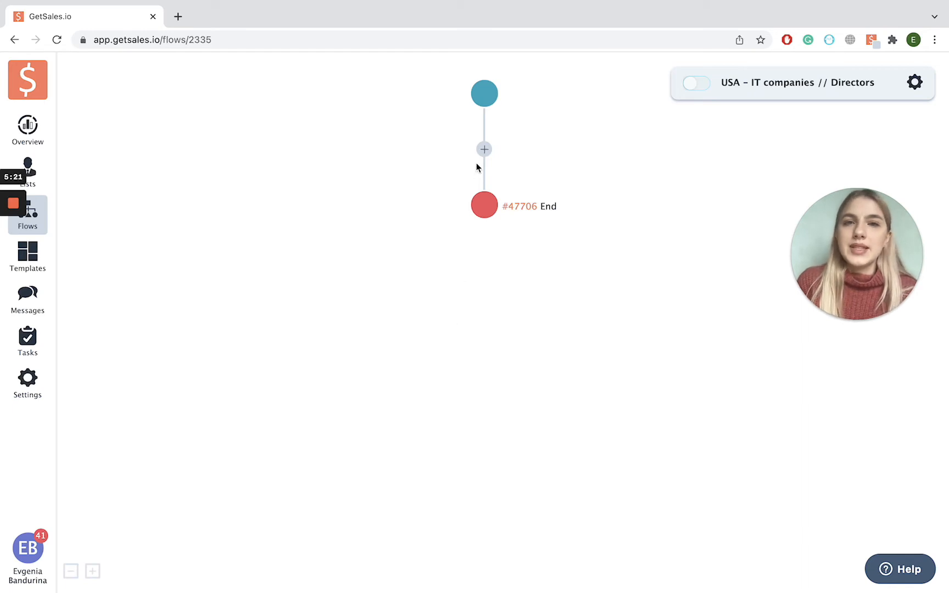
# Review the action and trigger types that can be added between the flow's start and end.
pyautogui.click(484, 149)
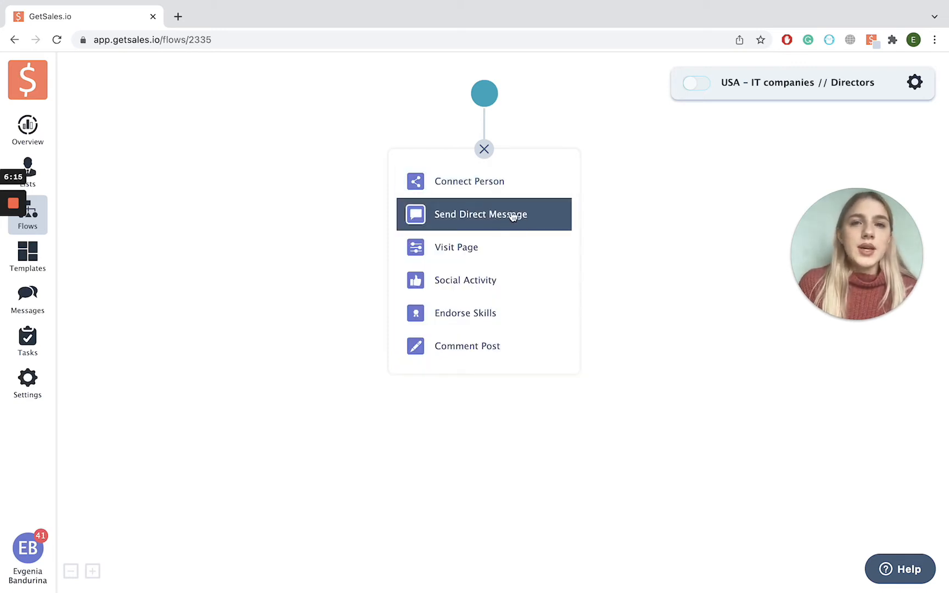
pyautogui.scroll(-3, 486, 278)
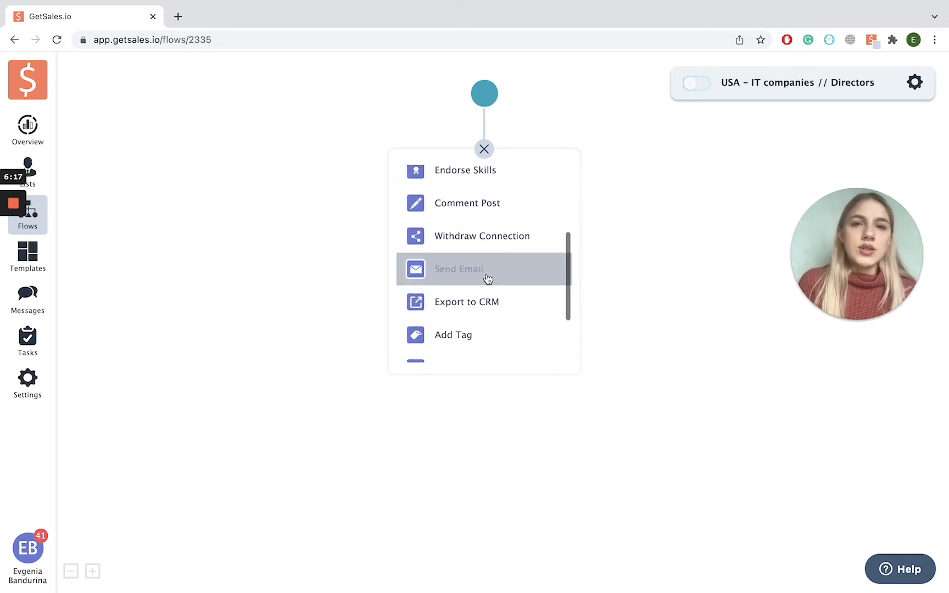
pyautogui.scroll(3, 486, 280)
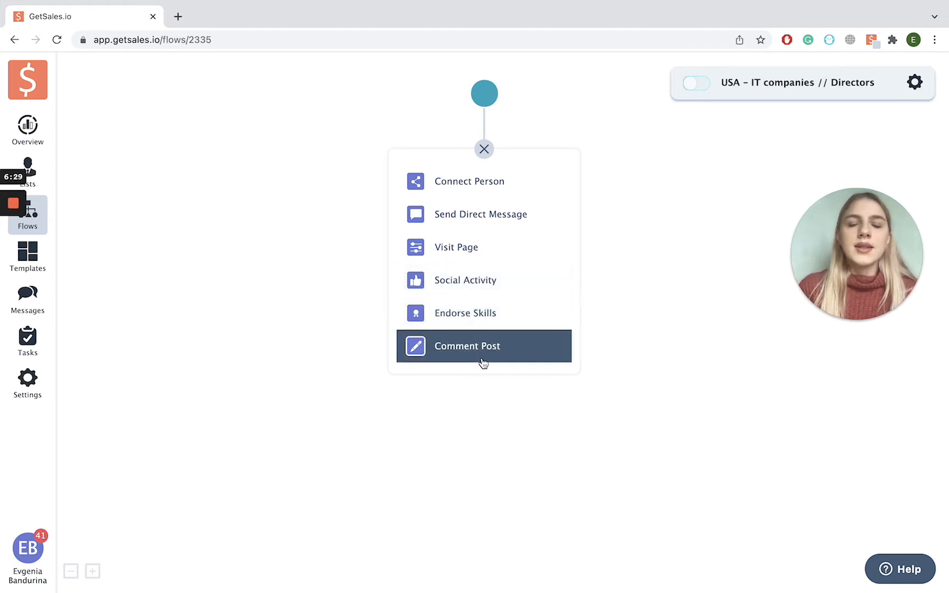
pyautogui.click(485, 149)
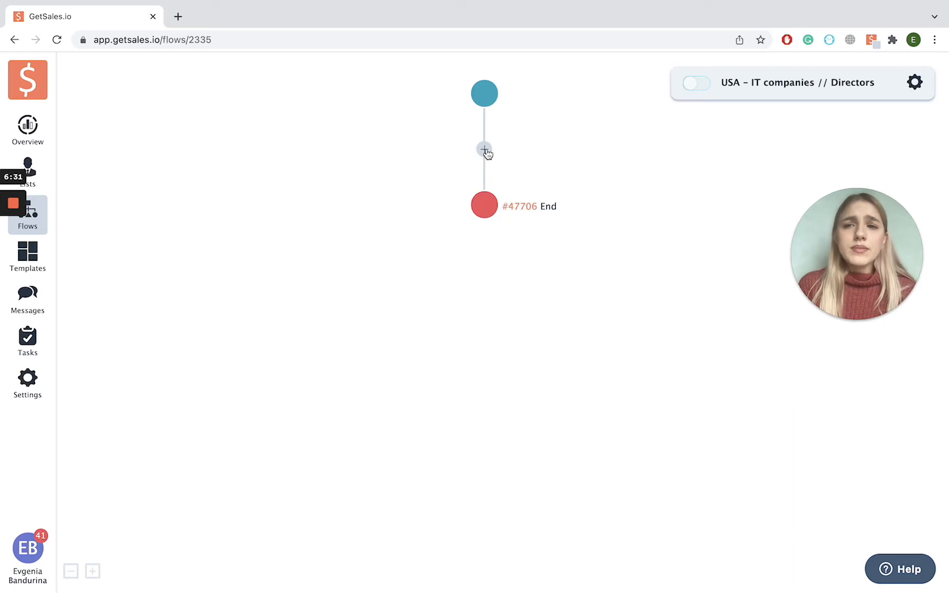
pyautogui.click(485, 150)
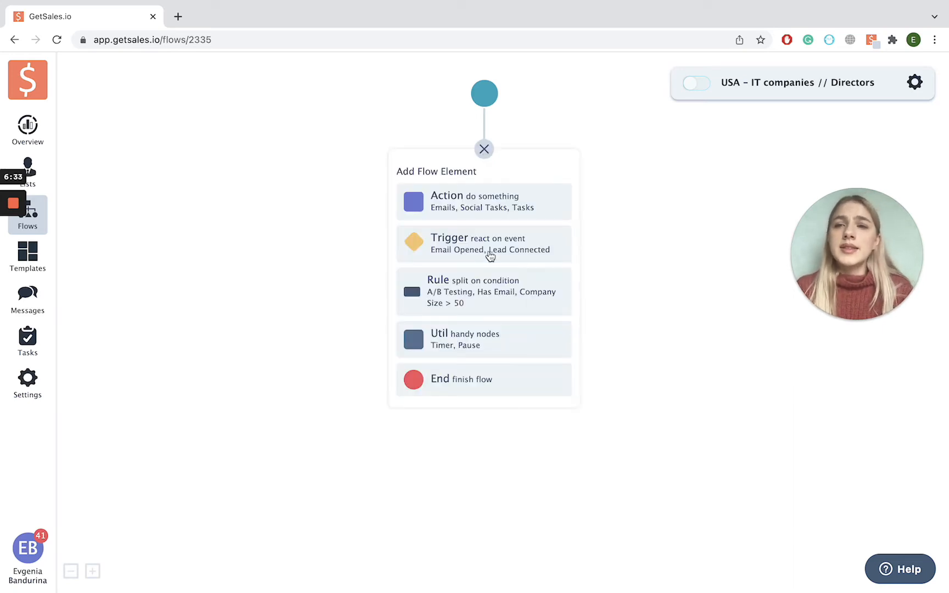
pyautogui.click(490, 256)
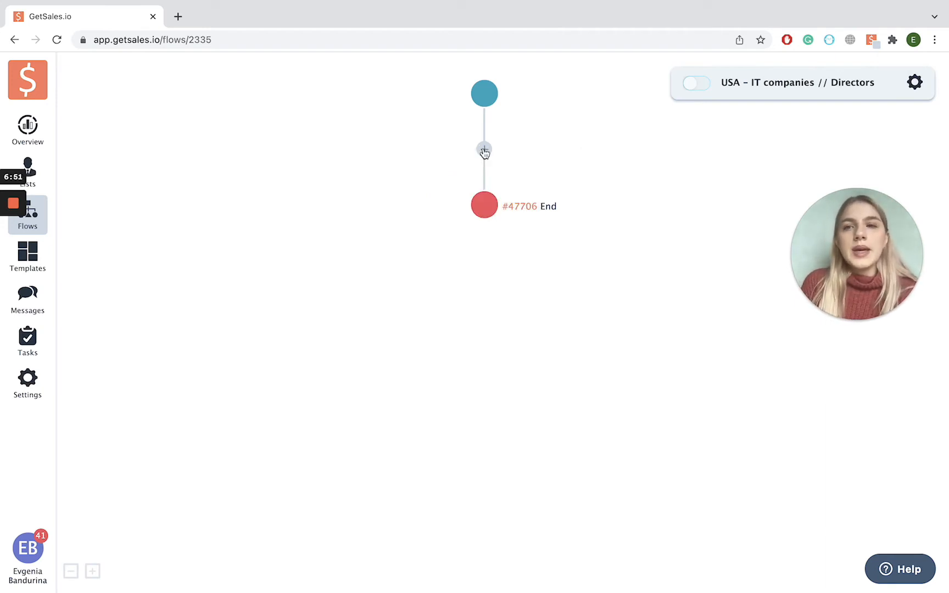
# Add a Visit Page action with Auto automation as the first element of the flow.
pyautogui.click(484, 150)
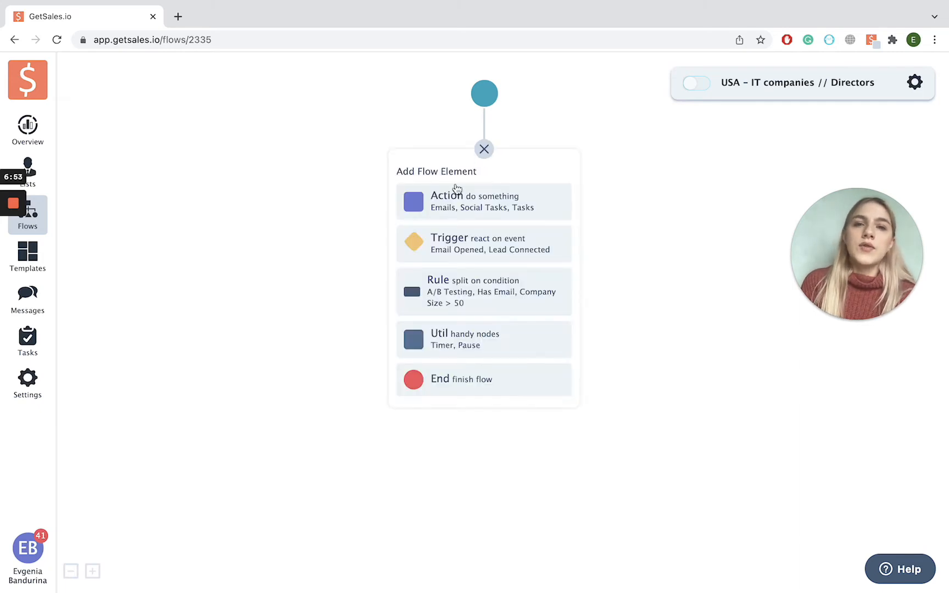
pyautogui.click(456, 193)
pyautogui.click(454, 247)
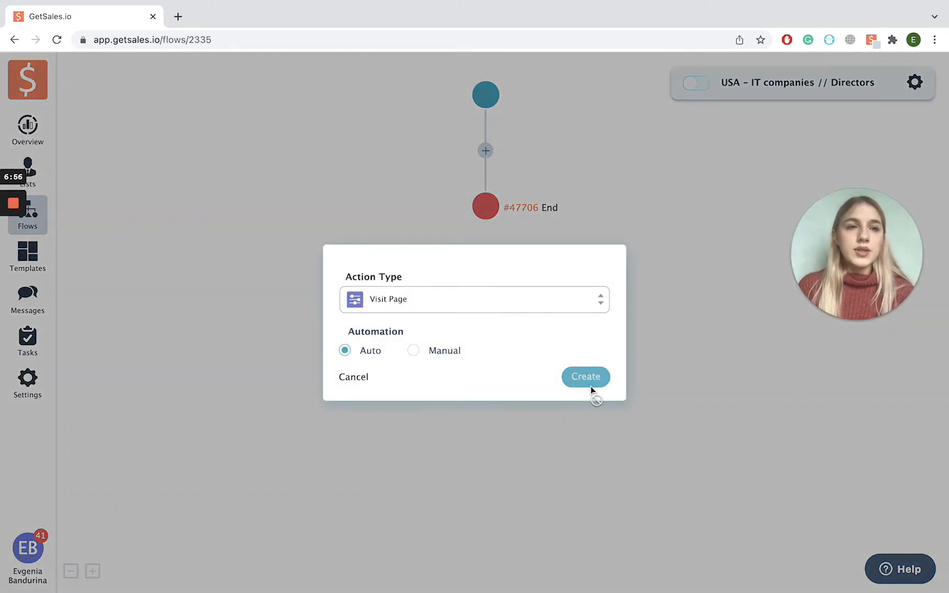
pyautogui.click(588, 381)
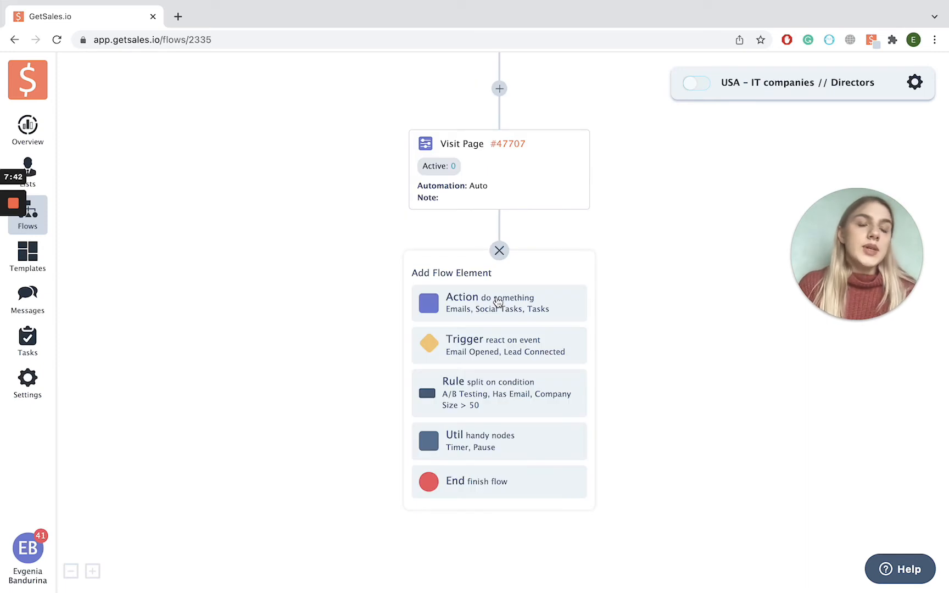
# Add a Social Activity action with Auto automation after the Visit Page element.
pyautogui.click(498, 302)
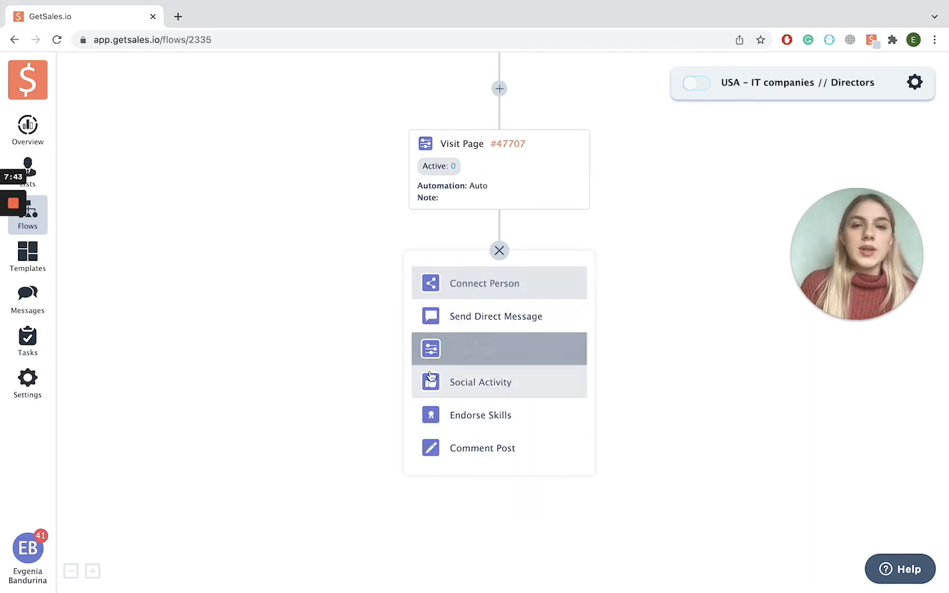
pyautogui.click(460, 388)
pyautogui.click(586, 377)
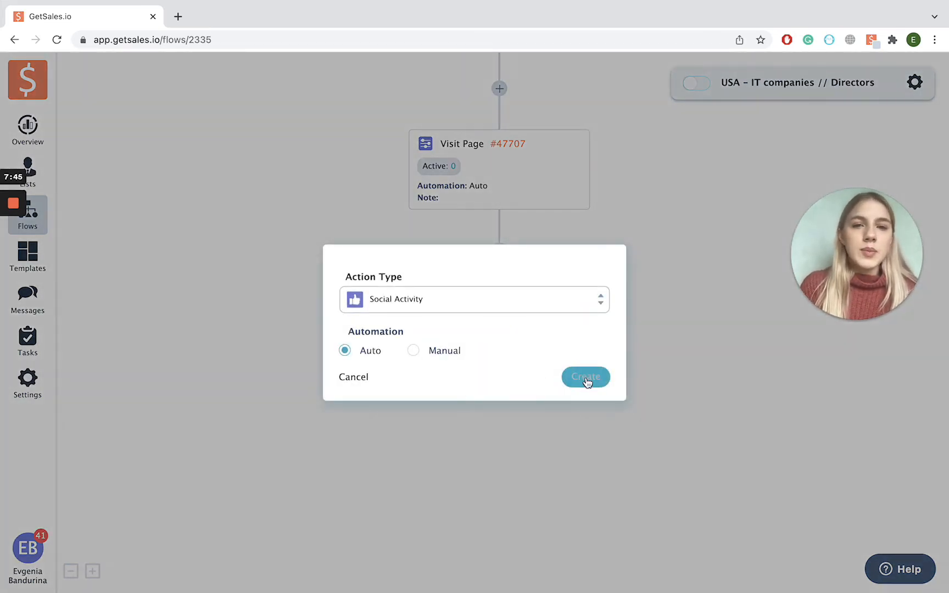
# Add a Connect Person action with Auto automation and no message after the Social Activity element.
pyautogui.scroll(-1, 496, 355)
pyautogui.click(499, 358)
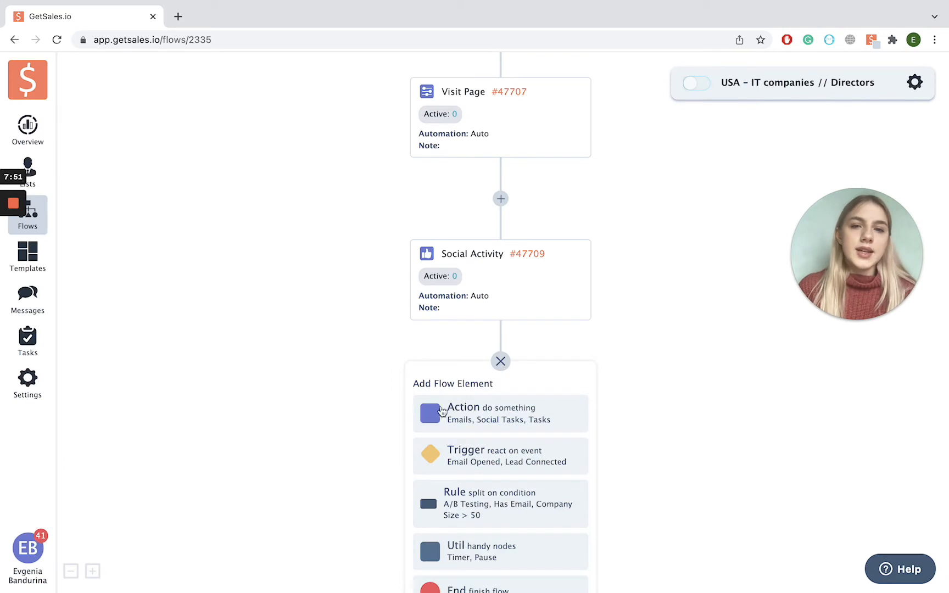
pyautogui.click(453, 424)
pyautogui.click(496, 400)
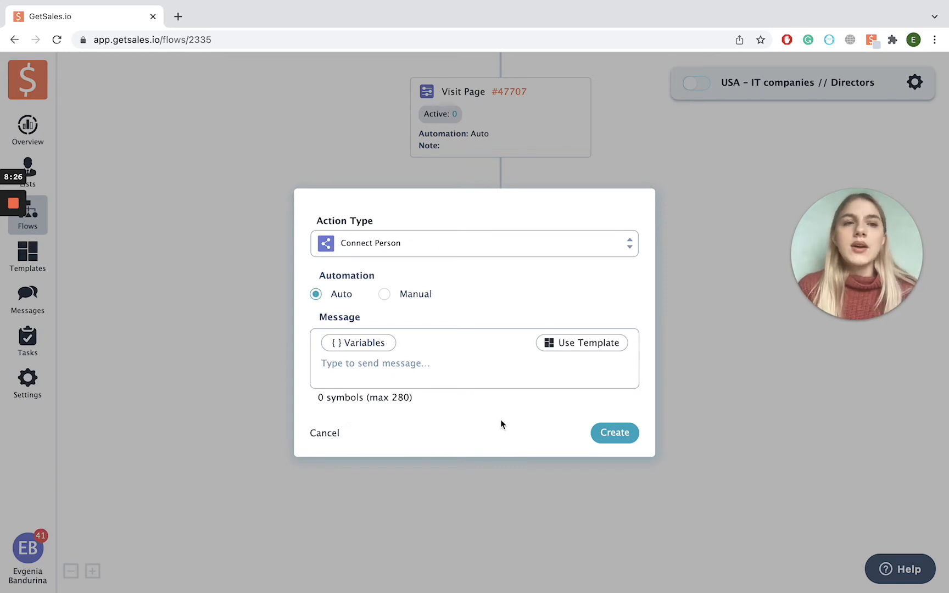
pyautogui.click(604, 433)
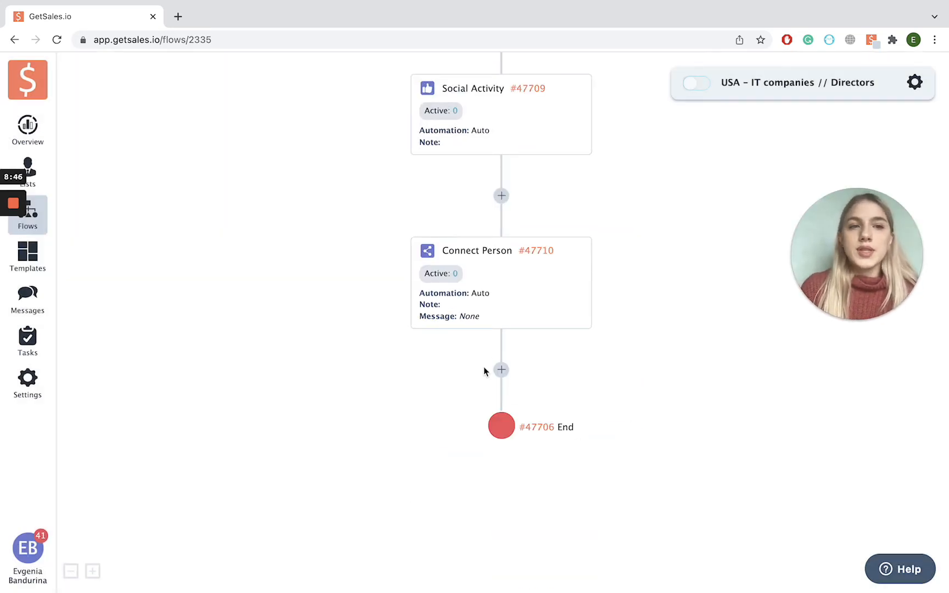
# Add a Check Connection trigger after Connect Person that waits 15 days for the LinkedIn connect.
pyautogui.click(502, 371)
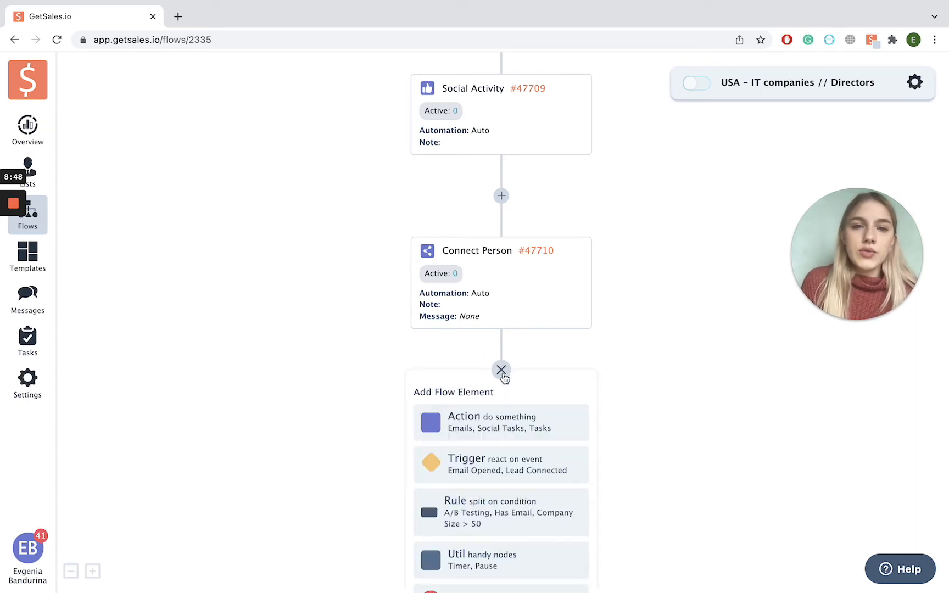
pyautogui.click(504, 464)
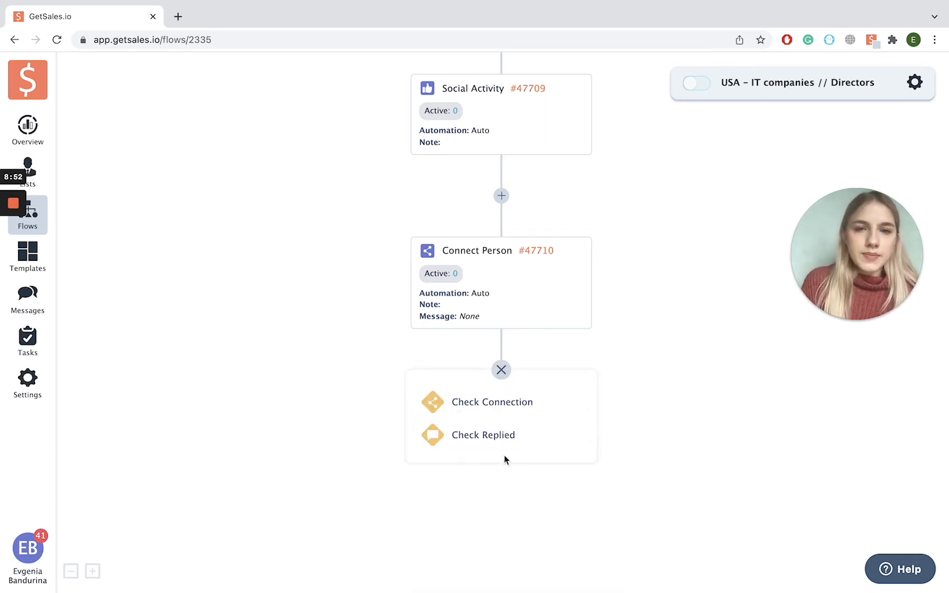
pyautogui.click(500, 402)
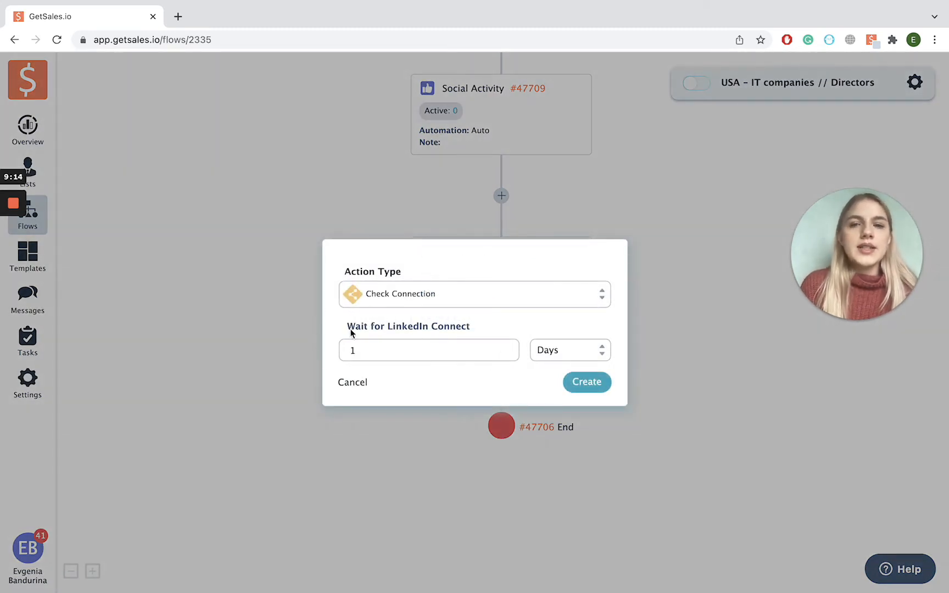
pyautogui.click(374, 346)
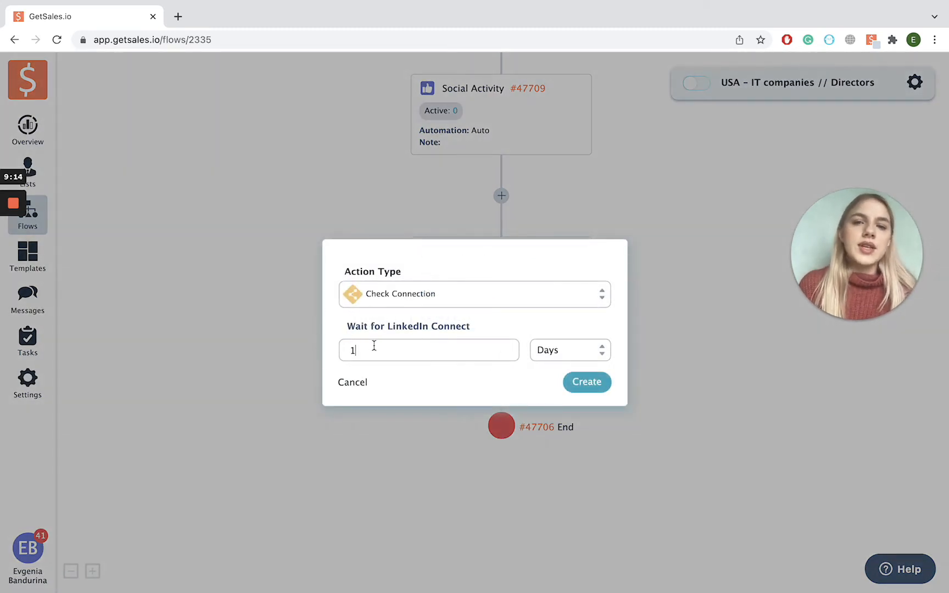
pyautogui.write('5')
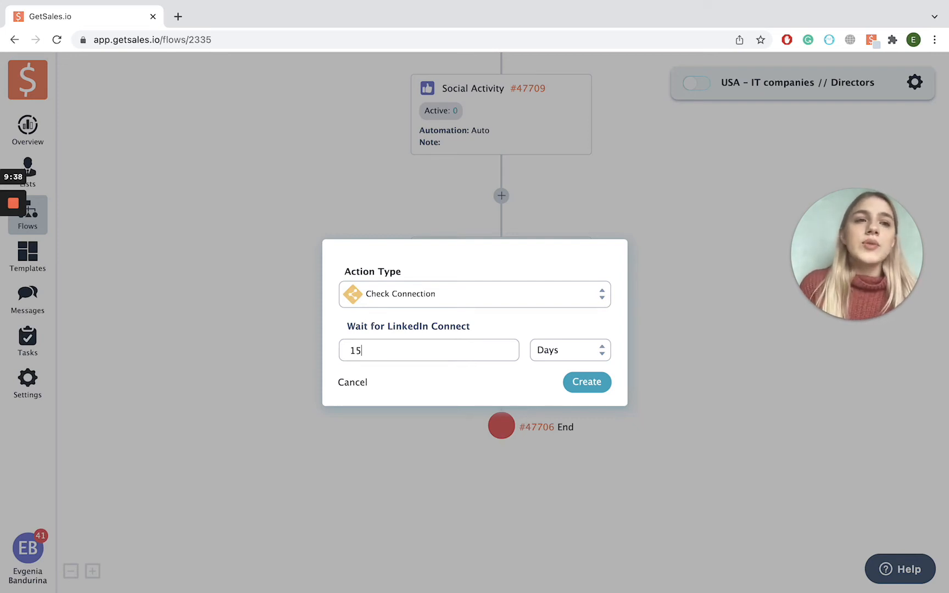
pyautogui.click(588, 384)
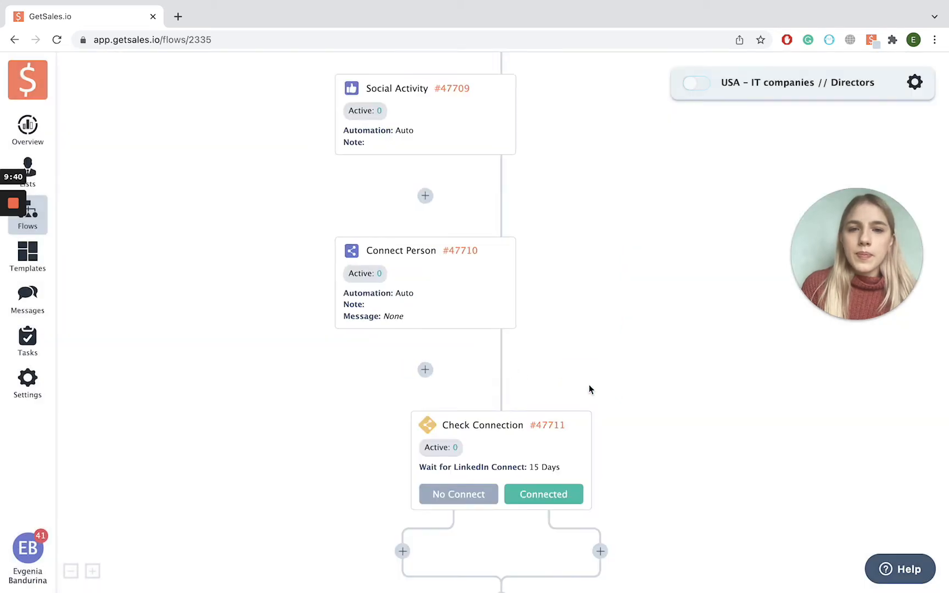
# Add an automatic Withdraw Connection action on the No Connect branch of the Check Connection trigger.
pyautogui.scroll(-3, 489, 354)
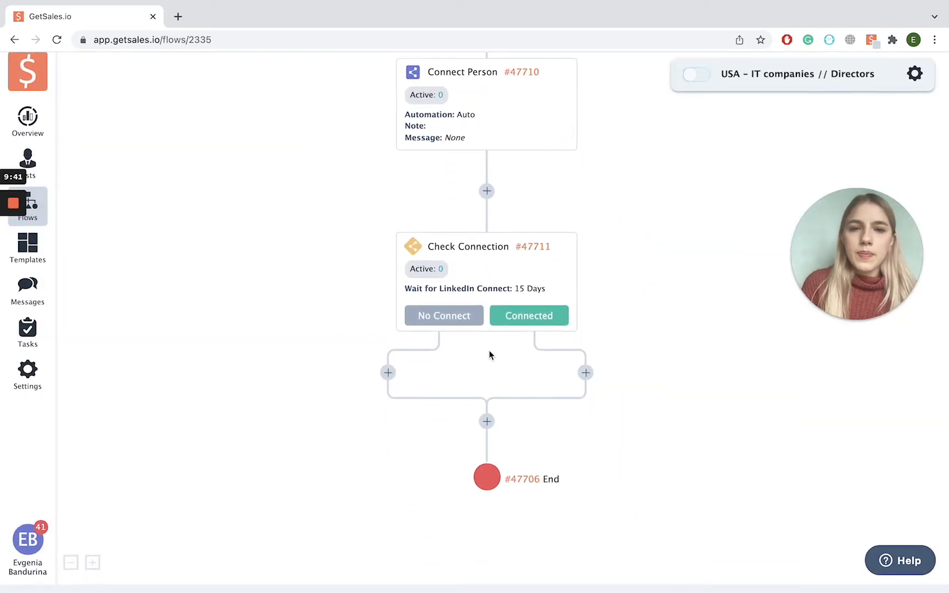
pyautogui.click(405, 367)
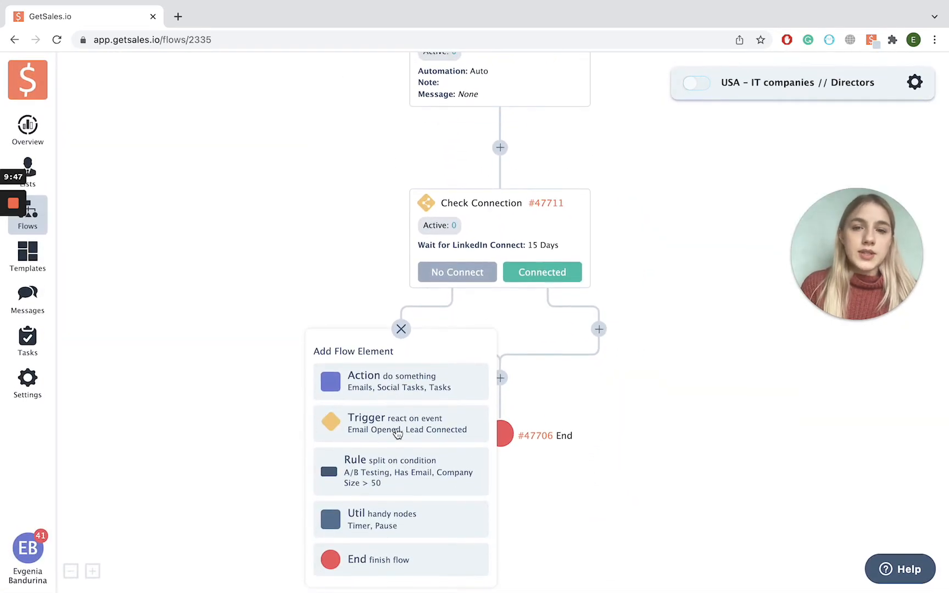
pyautogui.click(387, 373)
pyautogui.scroll(-3, 390, 432)
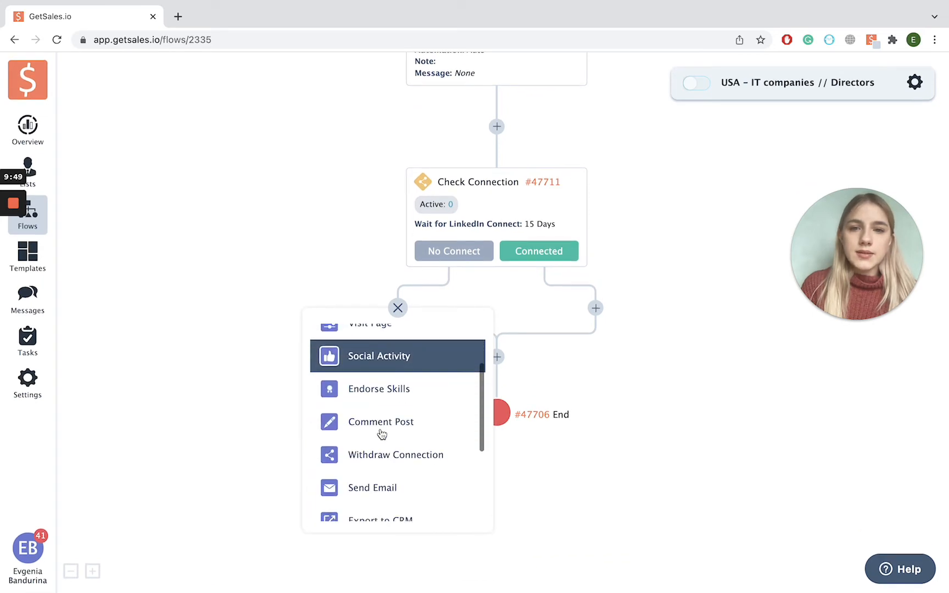
pyautogui.click(392, 434)
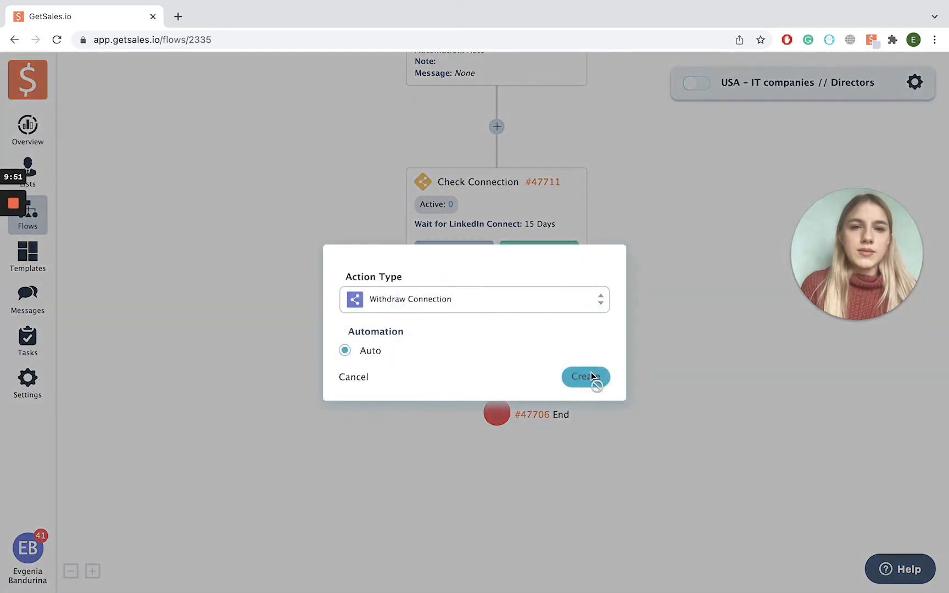
pyautogui.click(593, 378)
pyautogui.moveTo(463, 543); pyautogui.dragTo(450, 487)
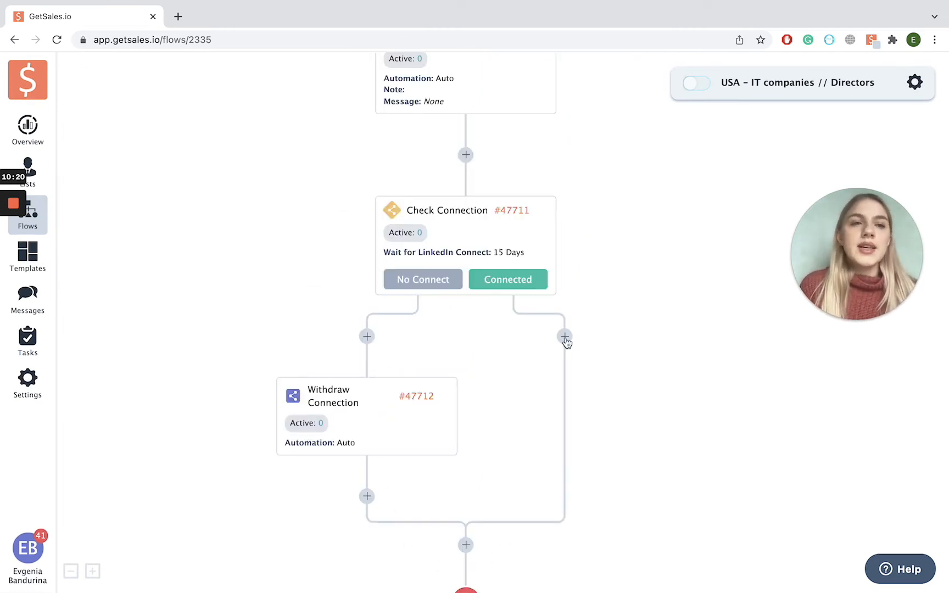
# Start an automatic Send Direct Message action on the Connected branch and review the Lead and Company variables available for its message.
pyautogui.click(566, 337)
pyautogui.click(533, 396)
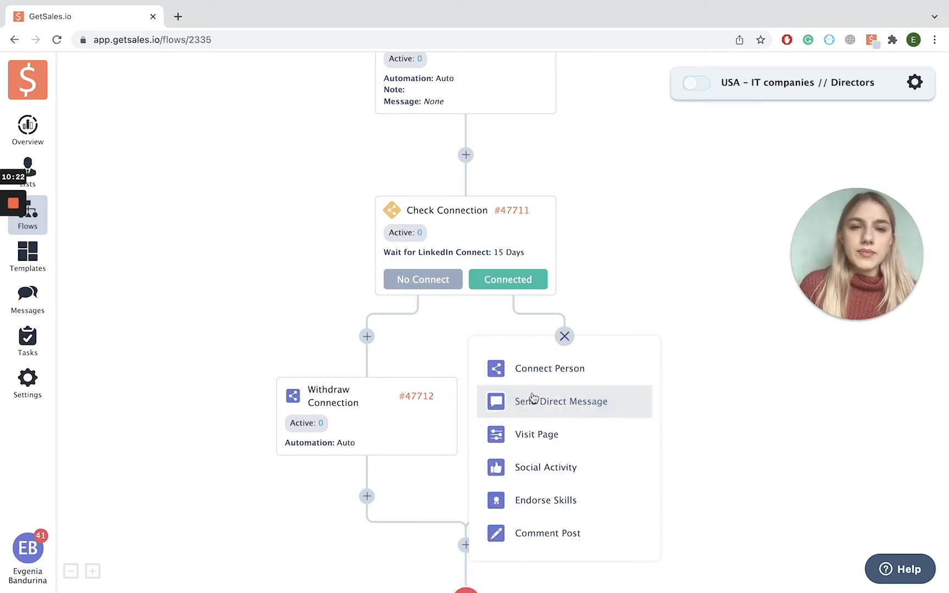
pyautogui.click(532, 400)
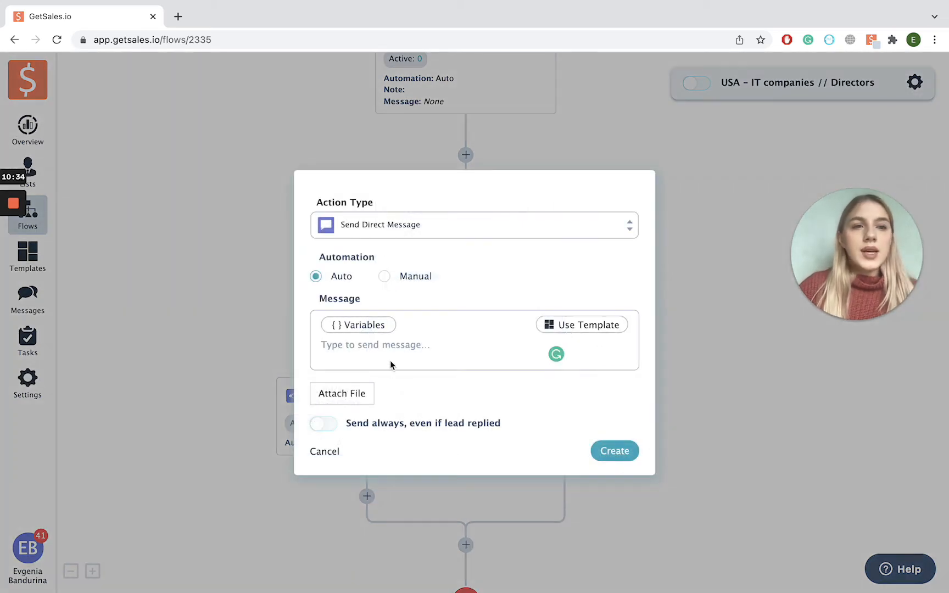
pyautogui.click(356, 330)
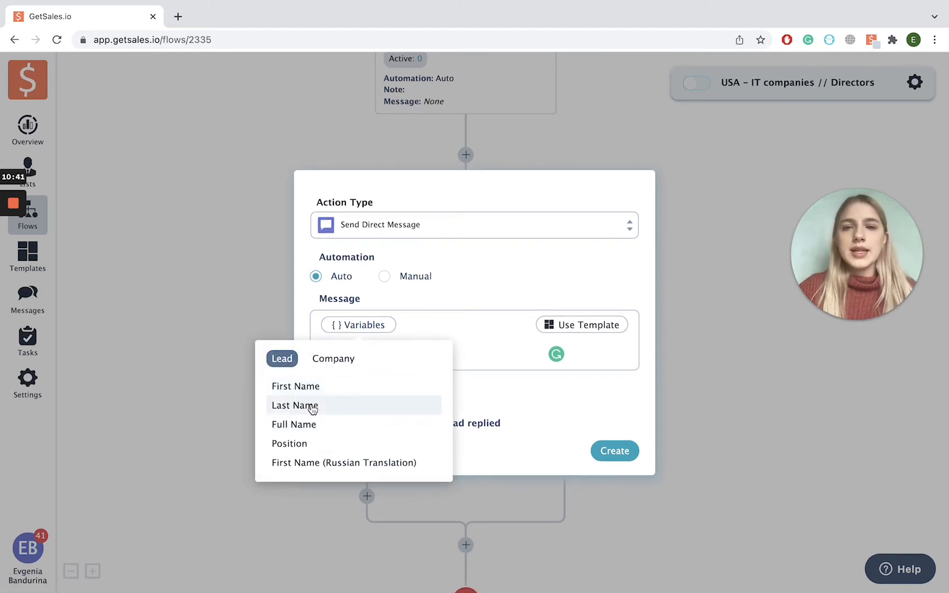
pyautogui.click(340, 365)
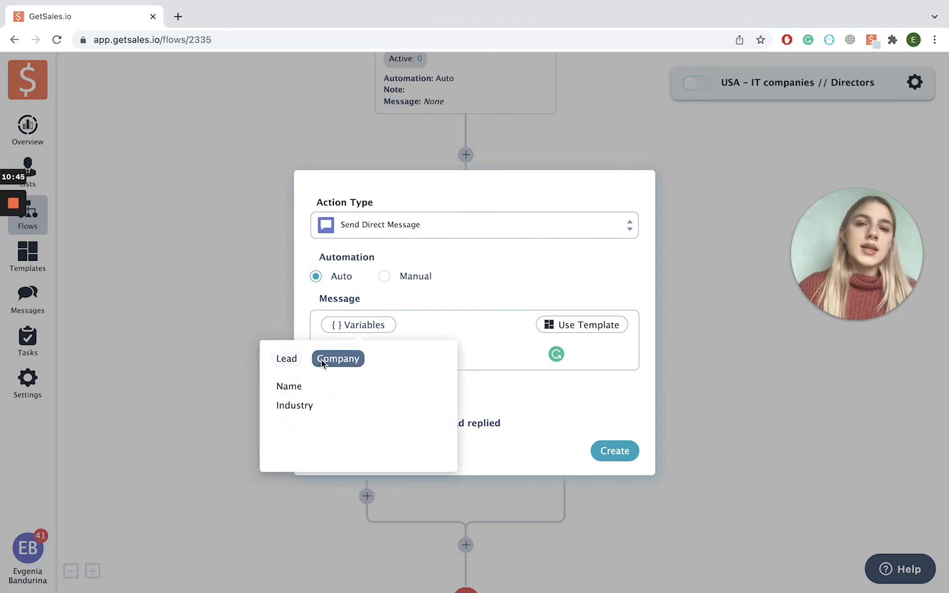
pyautogui.click(293, 359)
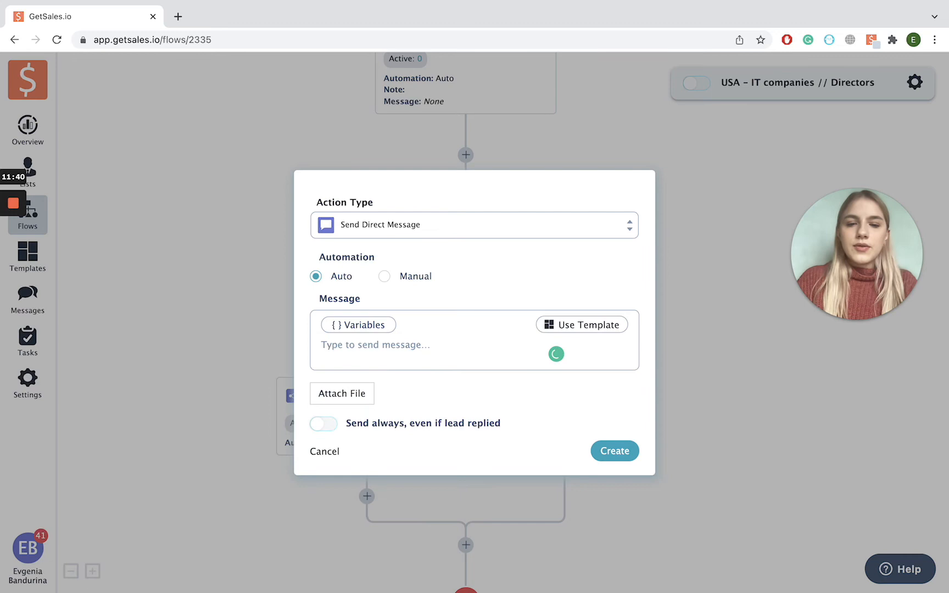
# Begin the message with "Hi,", the lead's First Name variable, and the sender's introduction as an account manager at Getsales.io company.
pyautogui.write('Hi,')
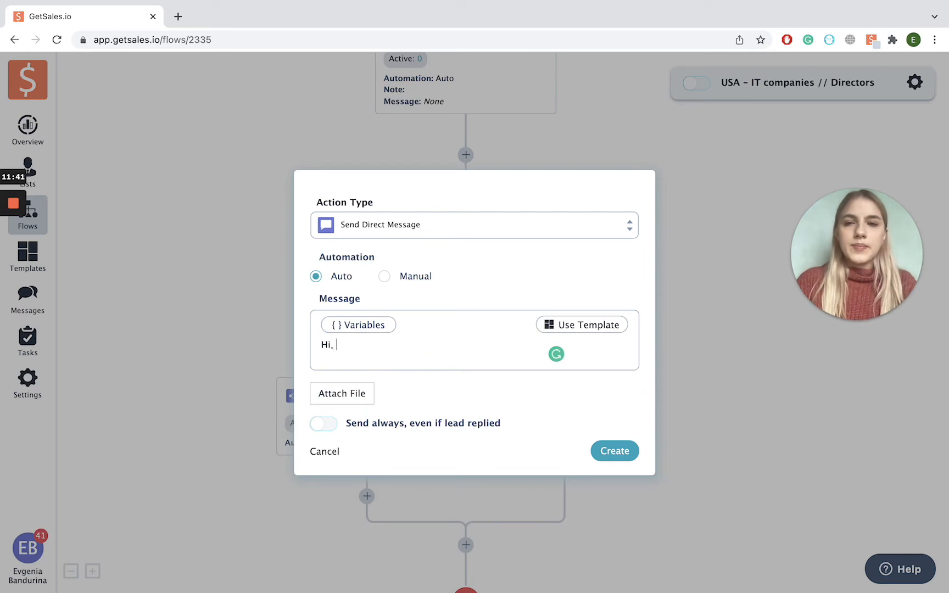
pyautogui.click(333, 328)
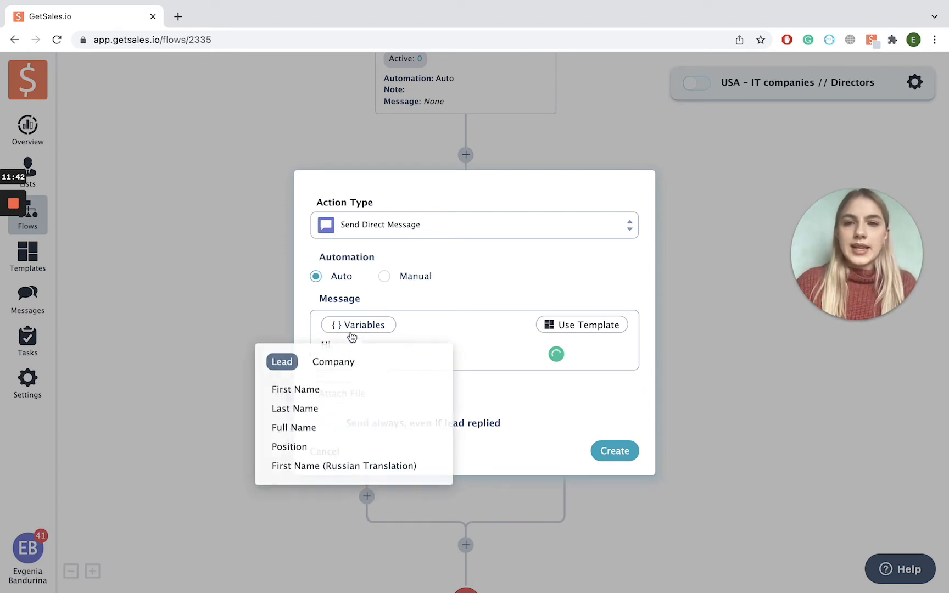
pyautogui.click(311, 390)
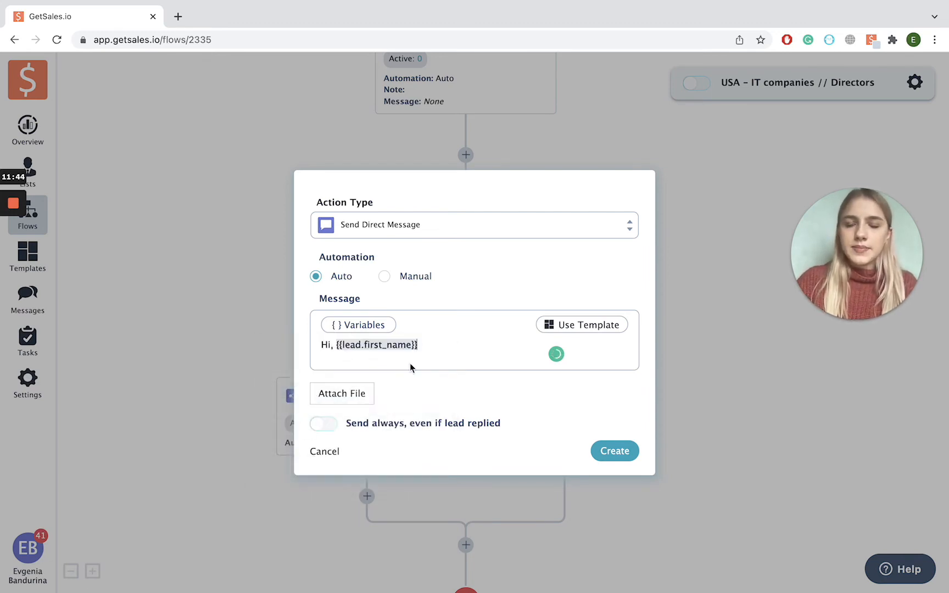
pyautogui.write("! My name is Jane and I'm an account manager ")
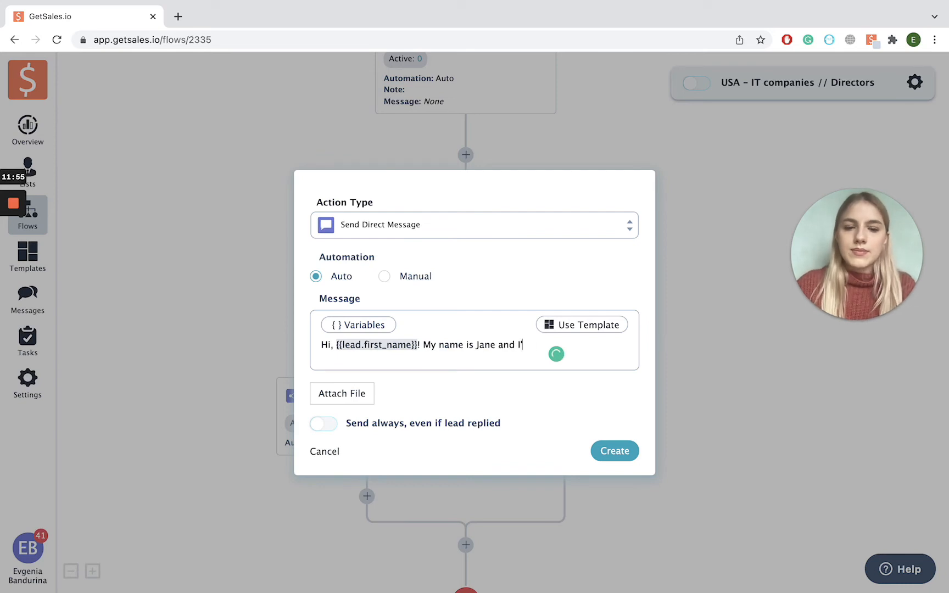
pyautogui.write('at G')
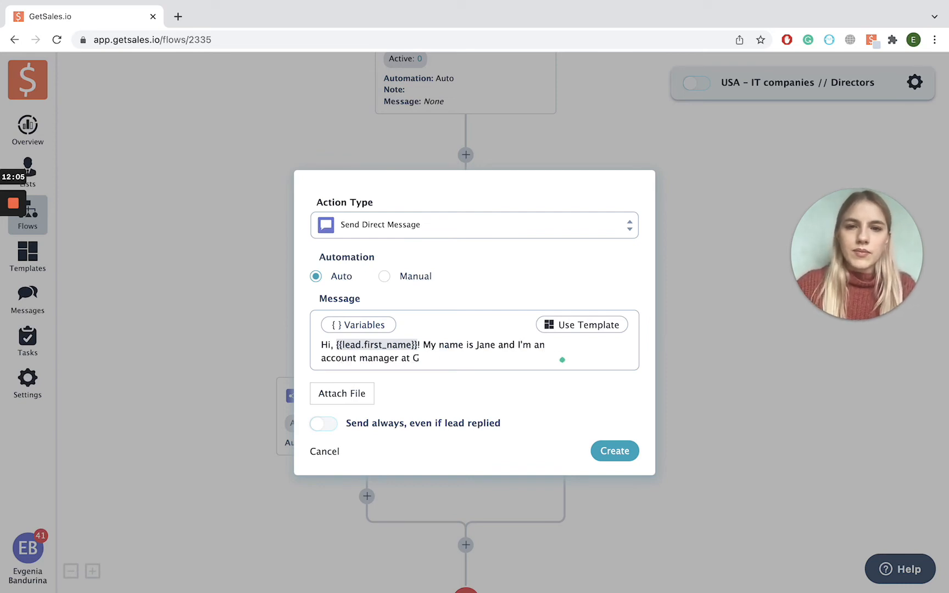
pyautogui.write('etsales.io company. We have')
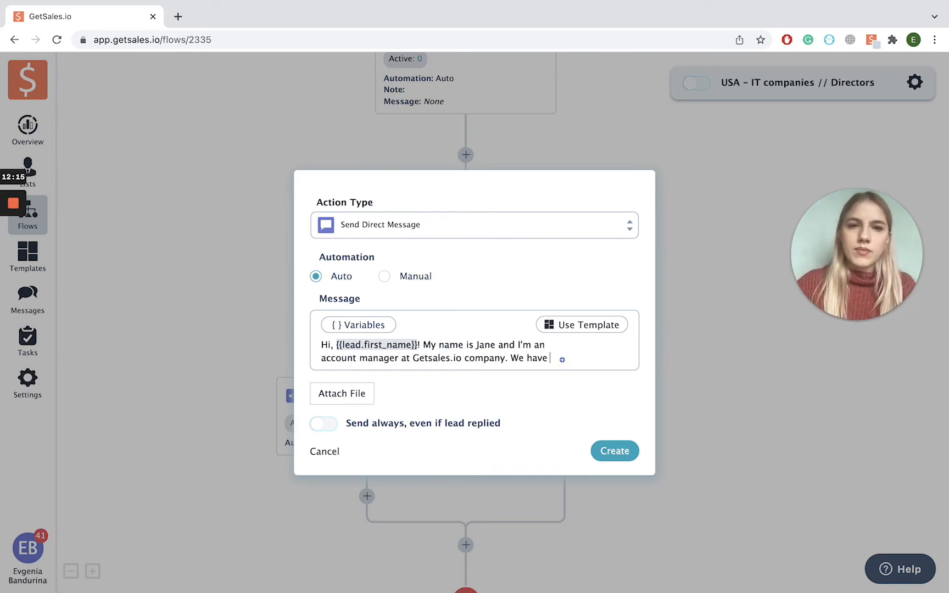
# Replace the unfinished "We have" sentence in the message with "I believe we have some points to discuss.".
pyautogui.press('BackSpace')
pyautogui.press('BackSpace')
pyautogui.press('BackSpace')
pyautogui.press('BackSpace')
pyautogui.press('BackSpace')
pyautogui.press('BackSpace')
pyautogui.press('BackSpace')
pyautogui.press('BackSpace')
pyautogui.write('I believe we have some points to dis')
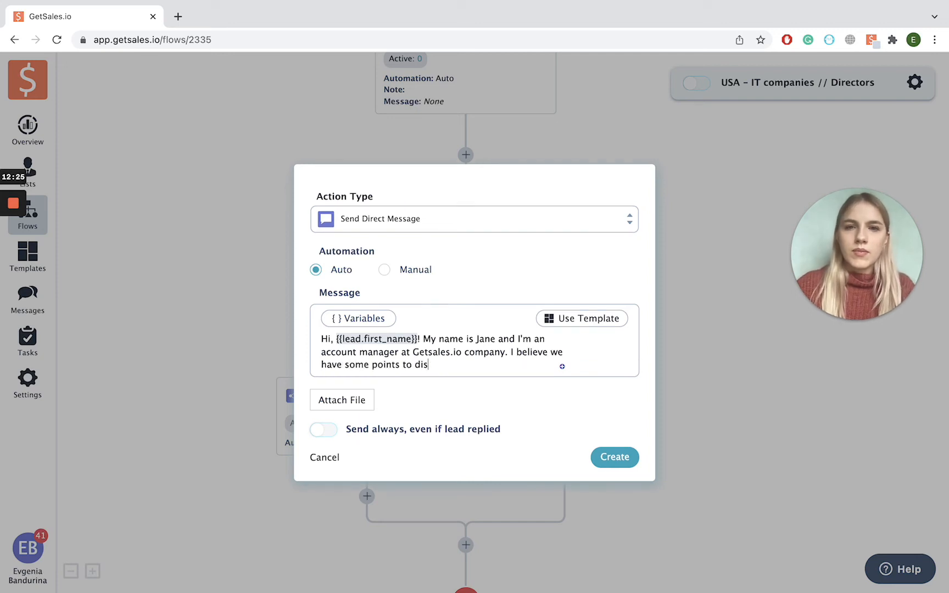
pyautogui.write("cuss. Let's connect")
pyautogui.press('BackSpace')
pyautogui.press('BackSpace')
pyautogui.press('BackSpace')
pyautogui.press('BackSpace')
pyautogui.press('BackSpace')
pyautogui.press('BackSpace')
pyautogui.press('BackSpace')
pyautogui.press('BackSpace')
pyautogui.press('BackSpace')
pyautogui.press('BackSpace')
pyautogui.press('BackSpace')
pyautogui.press('BackSpace')
pyautogui.press('BackSpace')
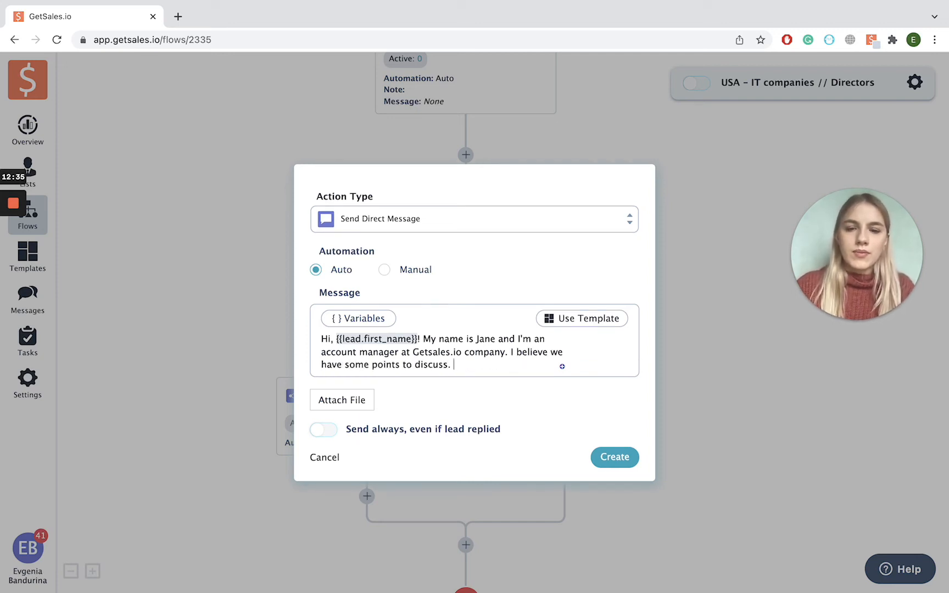
pyautogui.write('Would you like to have a short ca')
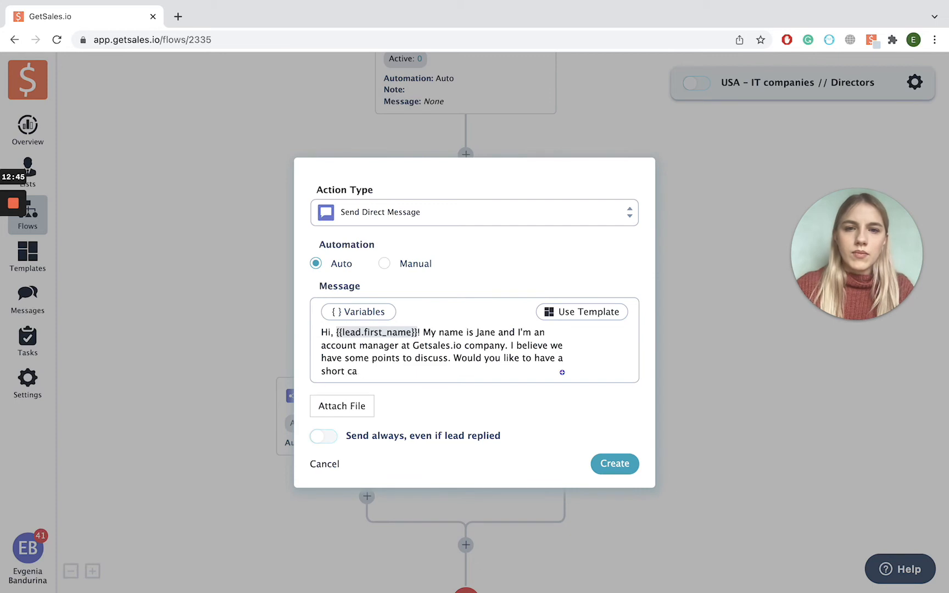
pyautogui.press('BackSpace')
pyautogui.press('BackSpace')
pyautogui.press('BackSpace')
pyautogui.press('BackSpace')
pyautogui.press('BackSpace')
pyautogui.press('BackSpace')
pyautogui.press('BackSpace')
pyautogui.press('BackSpace')
pyautogui.press('BackSpace')
pyautogui.press('BackSpace')
pyautogui.press('BackSpace')
pyautogui.press('BackSpace')
pyautogui.press('BackSpace')
pyautogui.press('BackSpace')
pyautogui.press('BackSpace')
pyautogui.press('BackSpace')
pyautogui.press('BackSpace')
pyautogui.press('BackSpace')
pyautogui.press('BackSpace')
pyautogui.press('BackSpace')
# End the message with "Are you open to a quick zoom chat?" and create the Send Direct Message action.
pyautogui.write('Are you open for ')
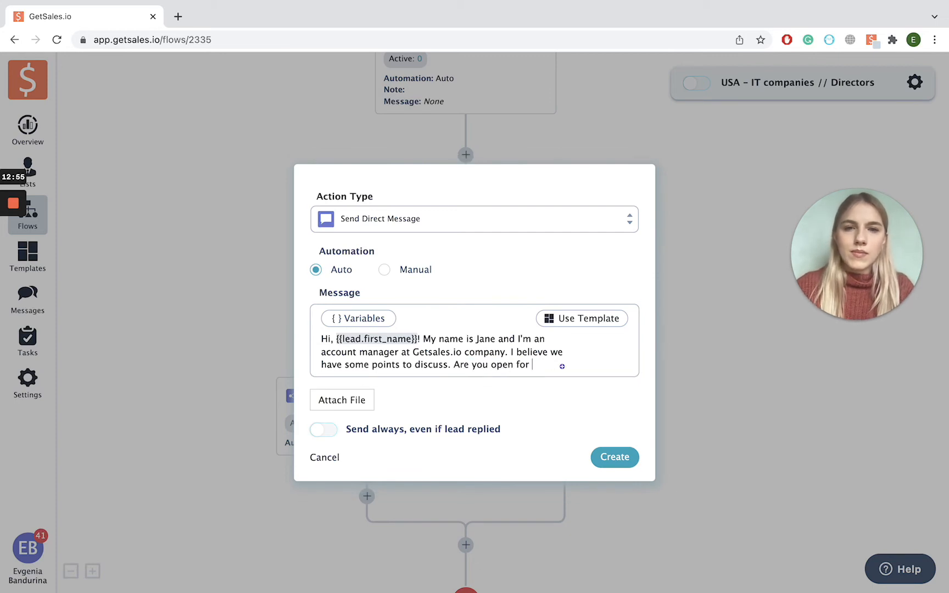
pyautogui.write('a quick zoom chat>')
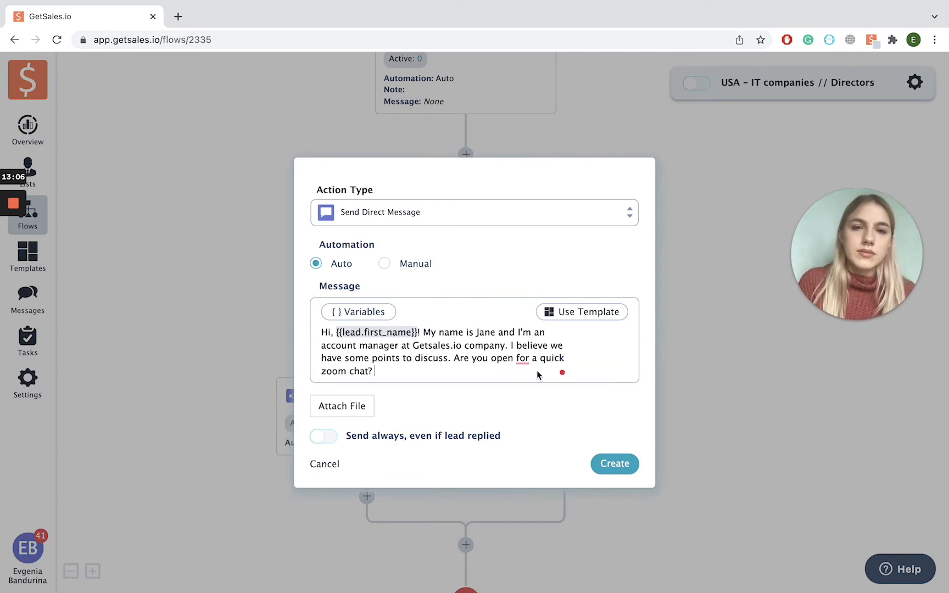
pyautogui.moveTo(523, 359)
pyautogui.click(528, 399)
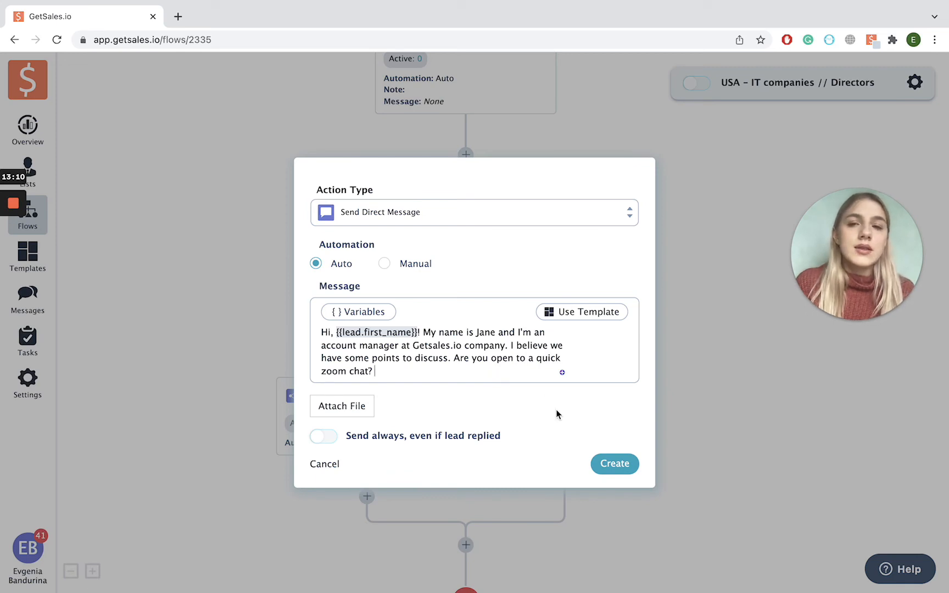
pyautogui.click(629, 465)
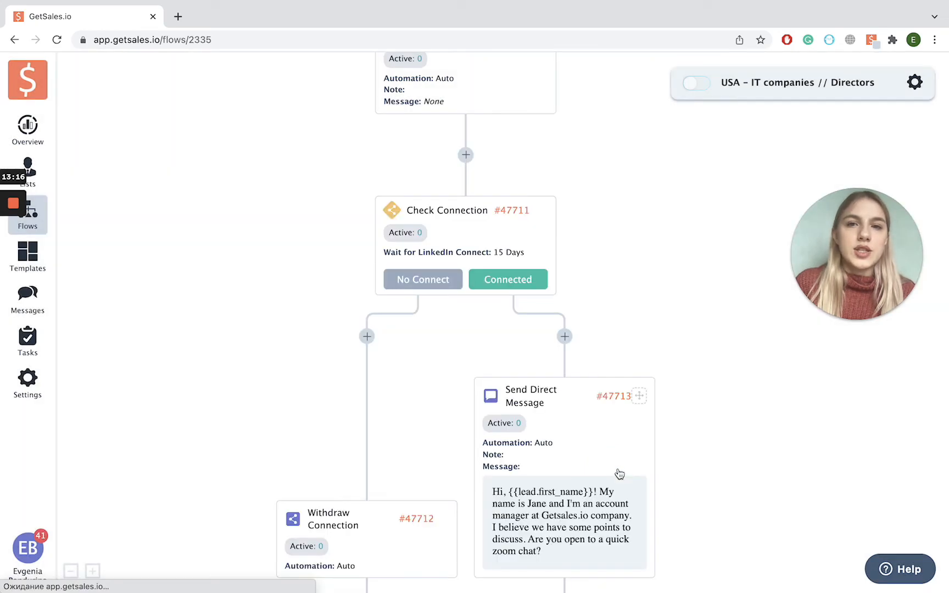
# Move the Send Direct Message action to the No Connect branch and return it to the Connected branch.
pyautogui.moveTo(603, 311); pyautogui.dragTo(355, 269)
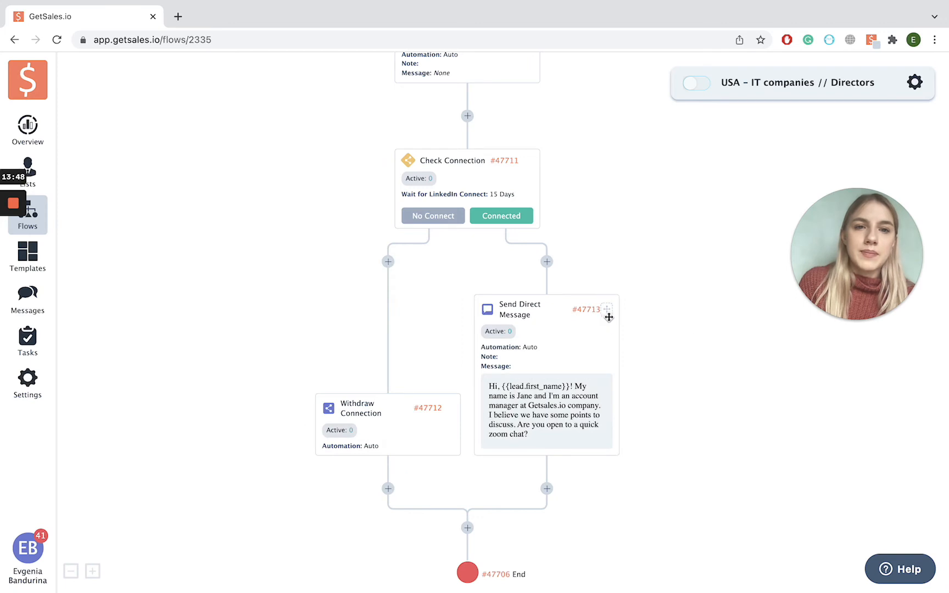
pyautogui.moveTo(609, 312); pyautogui.dragTo(385, 260)
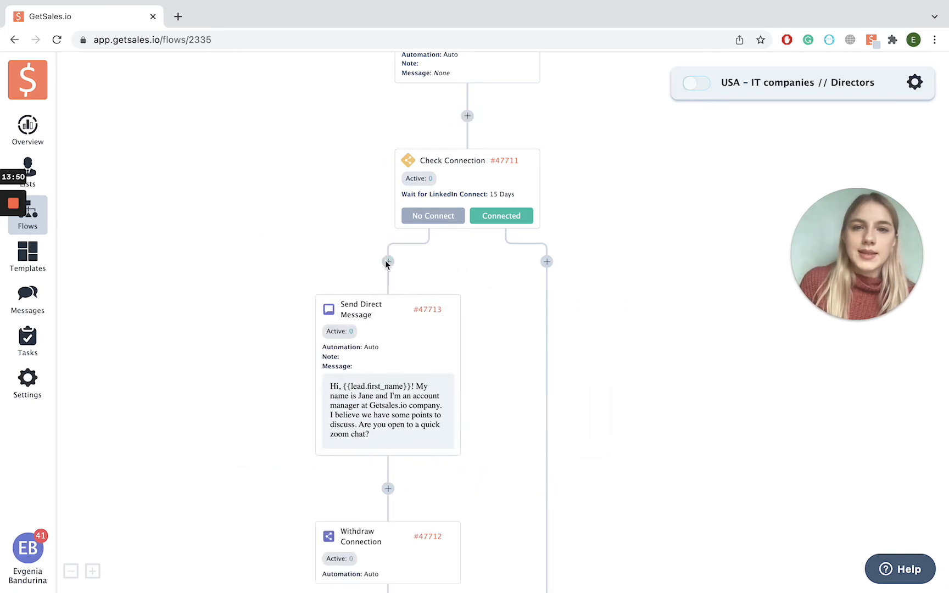
pyautogui.scroll(-2, 422, 264)
pyautogui.moveTo(440, 213); pyautogui.dragTo(538, 169)
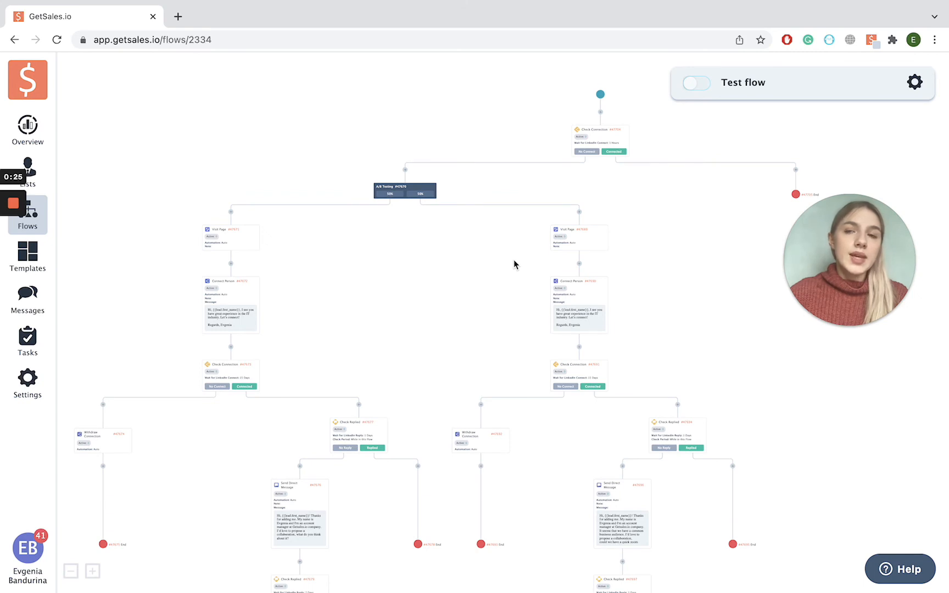
# Examine the Test flow's A/B Testing split, the Rule element type for adding one, and the two parallel sequences below it.
pyautogui.scroll(5, 447, 231)
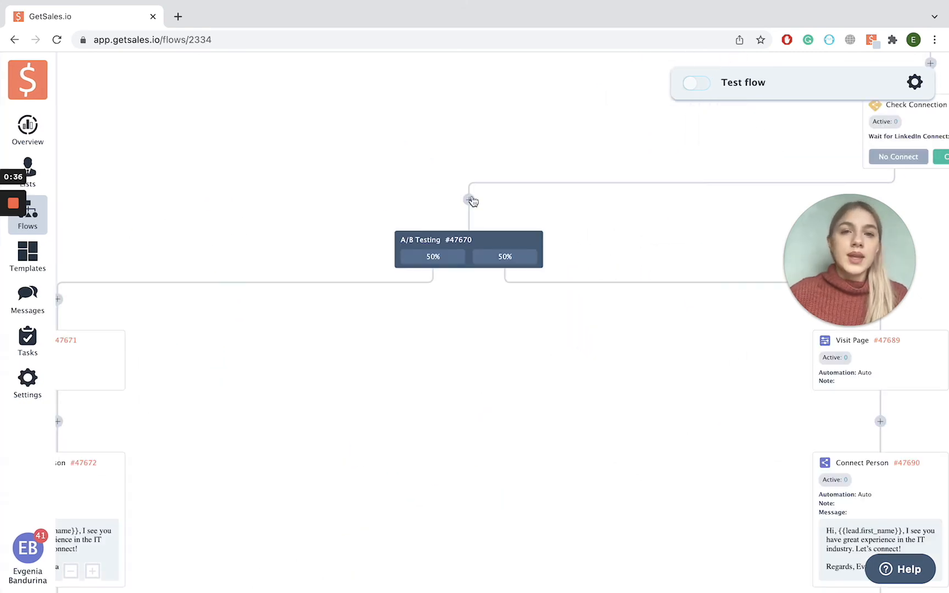
pyautogui.click(470, 200)
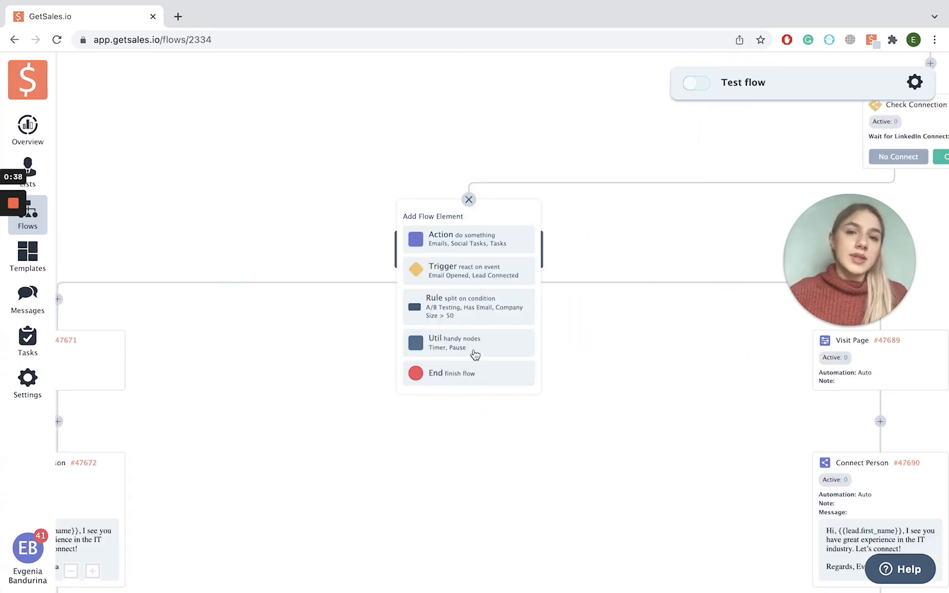
pyautogui.click(436, 304)
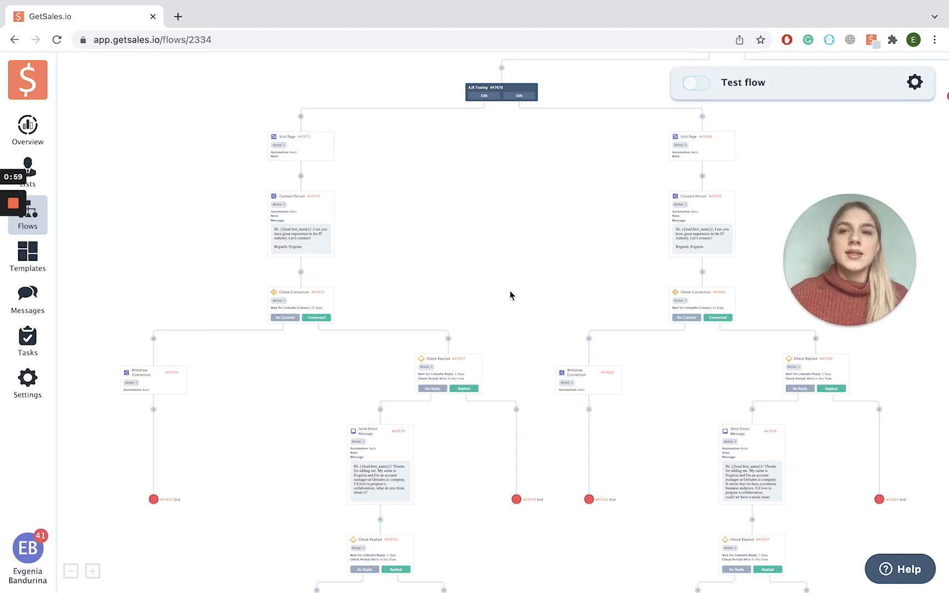
pyautogui.scroll(-1, 511, 297)
pyautogui.hscroll(1, 511, 296)
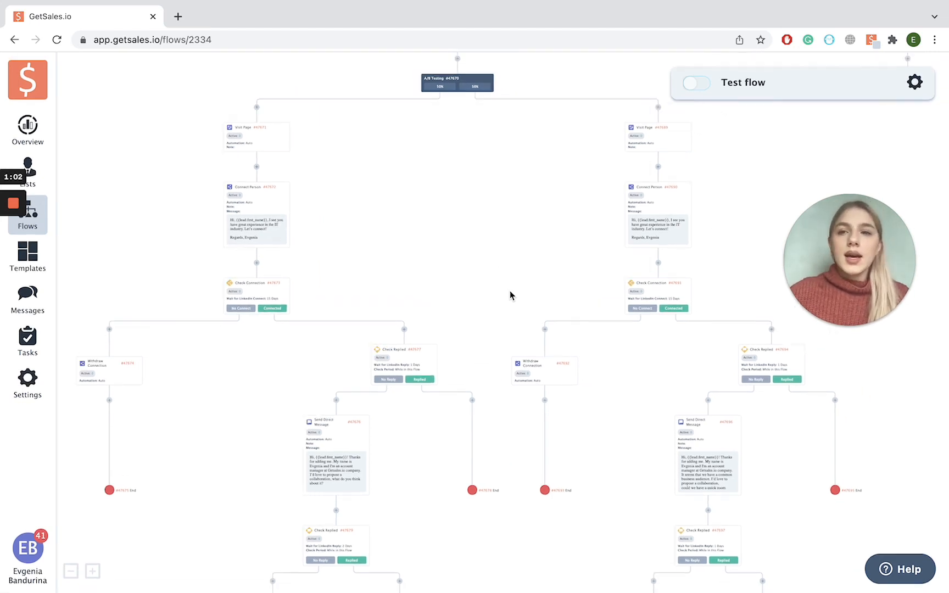
pyautogui.scroll(-2, 511, 296)
pyautogui.scroll(2, 511, 296)
pyautogui.scroll(-2, 510, 296)
pyautogui.hscroll(3, 510, 296)
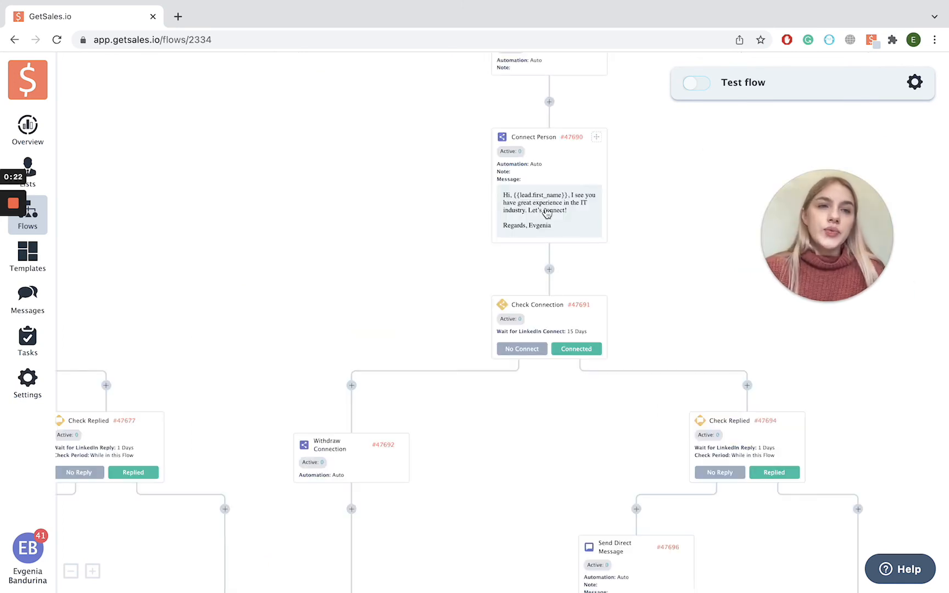
# Examine the second A/B variant from Connect Person through its reply checks and follow-ups, including the final Send Direct Message's settings.
pyautogui.click(547, 214)
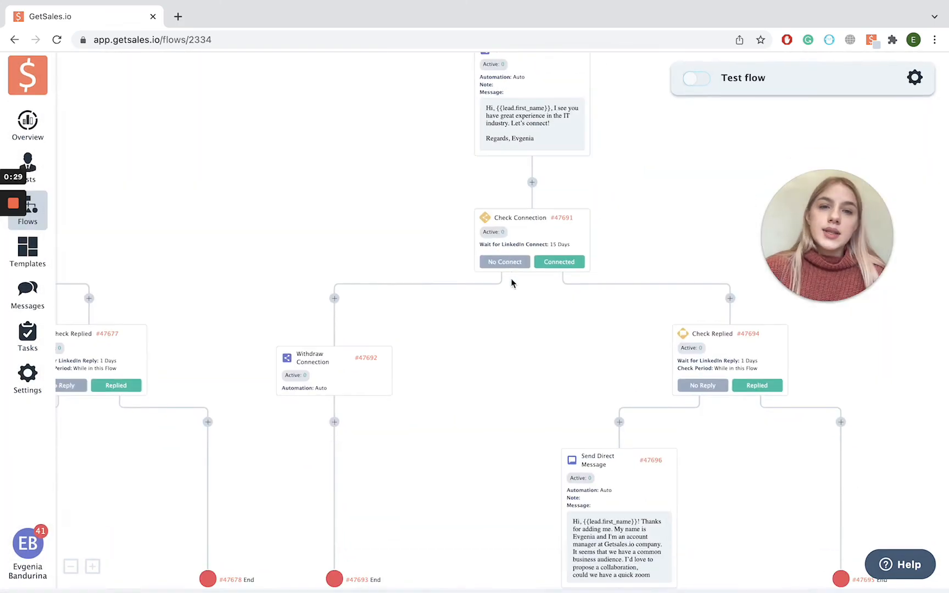
pyautogui.scroll(-3, 511, 281)
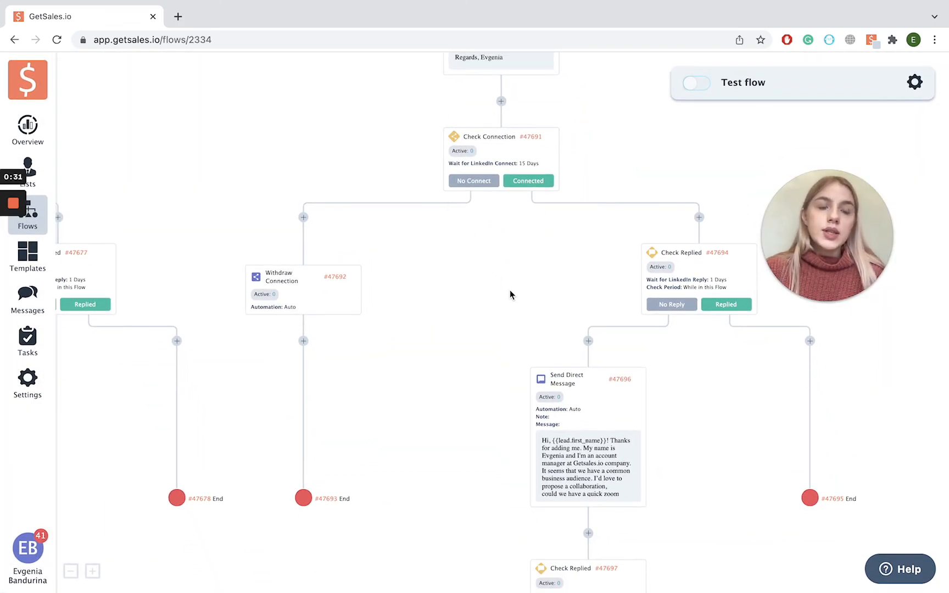
pyautogui.click(580, 463)
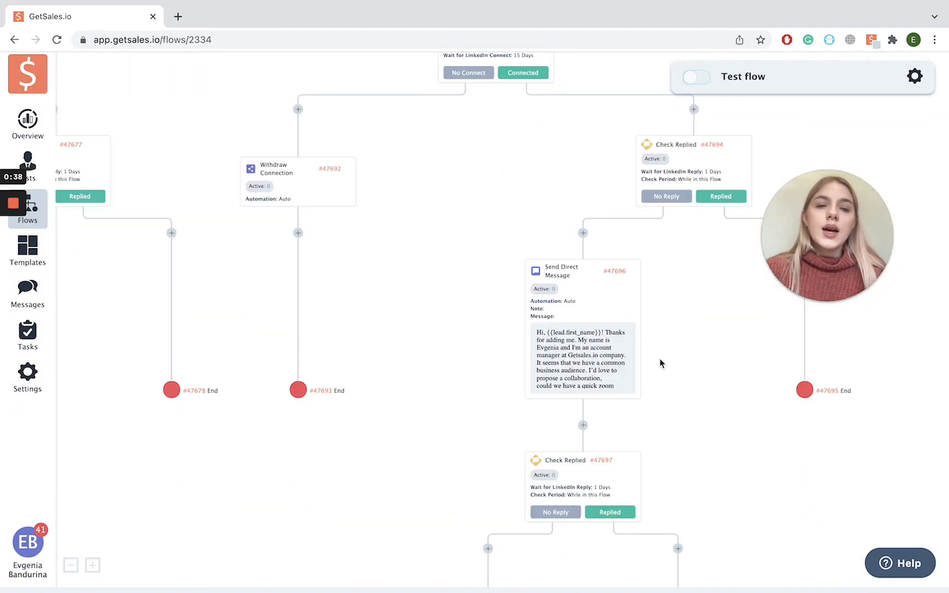
pyautogui.scroll(-3, 660, 359)
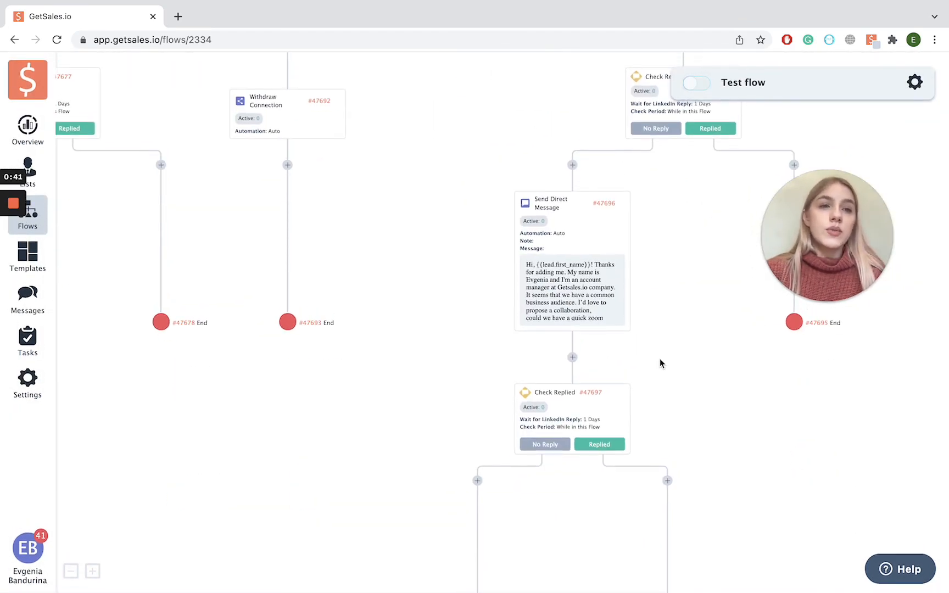
pyautogui.scroll(-5, 600, 320)
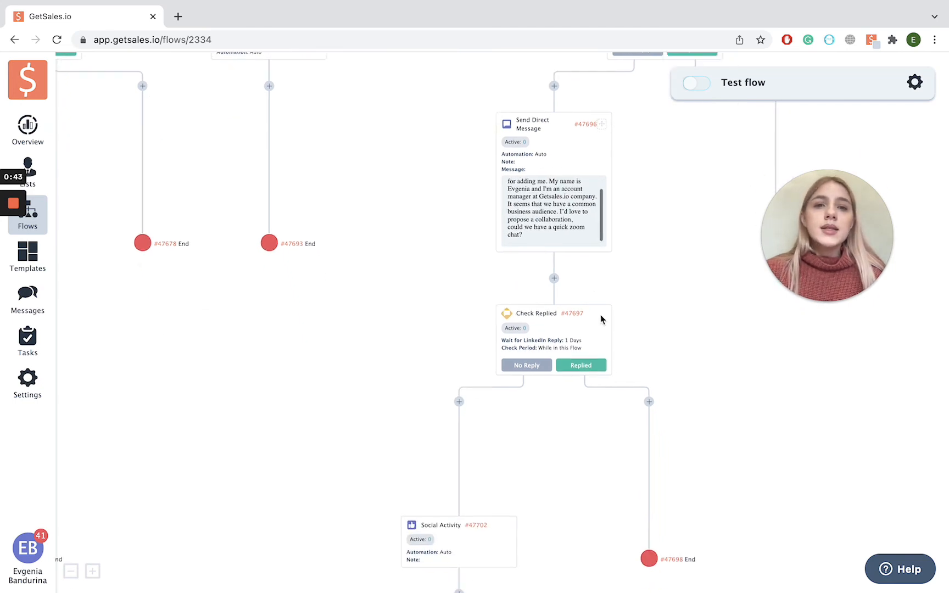
pyautogui.scroll(-10, 601, 319)
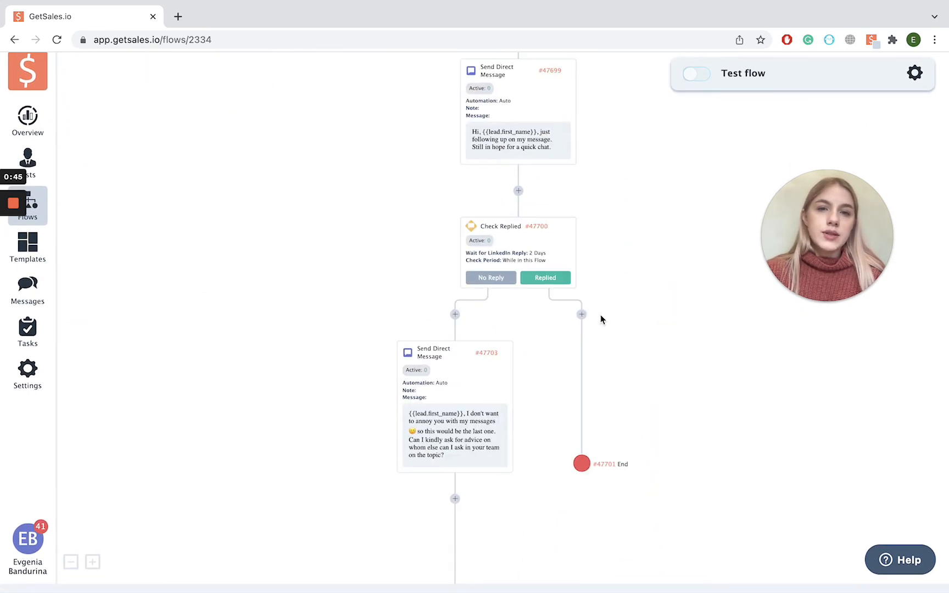
pyautogui.scroll(-4, 601, 317)
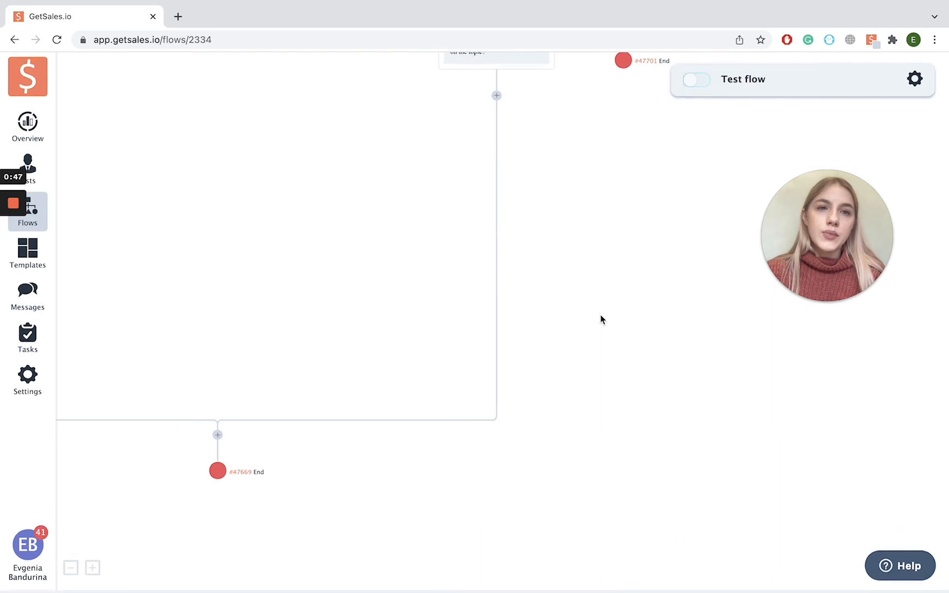
pyautogui.scroll(3, 601, 318)
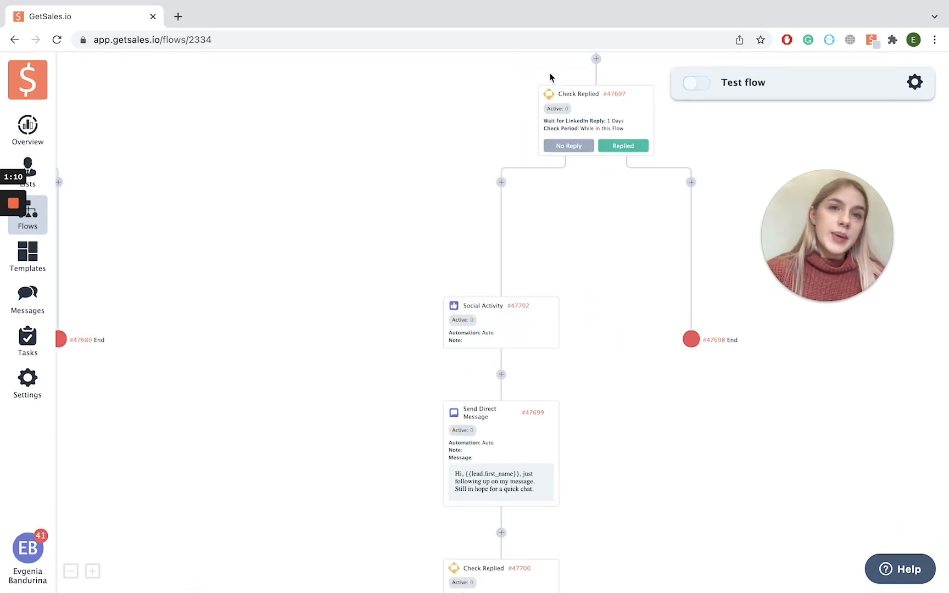
pyautogui.scroll(-3, 502, 337)
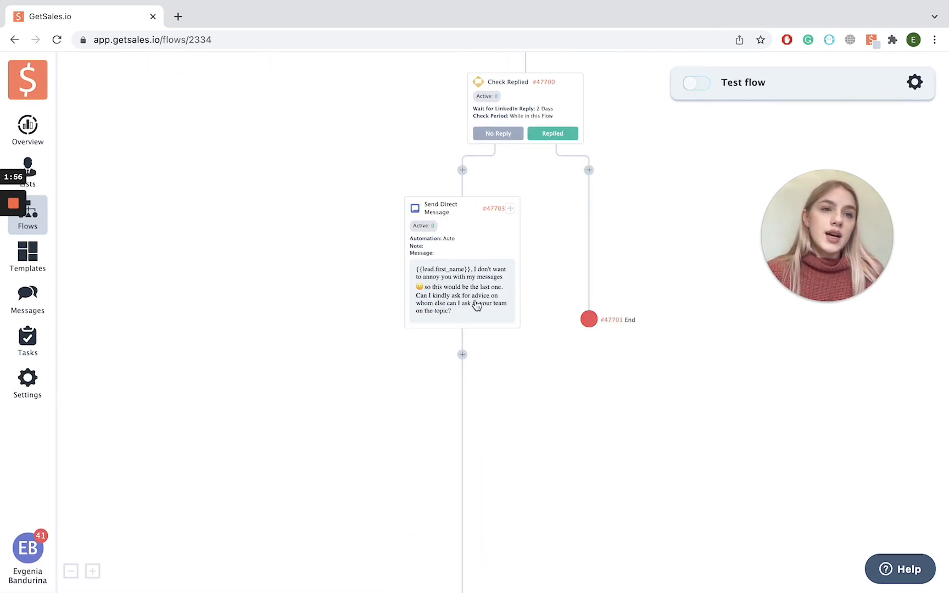
pyautogui.click(476, 303)
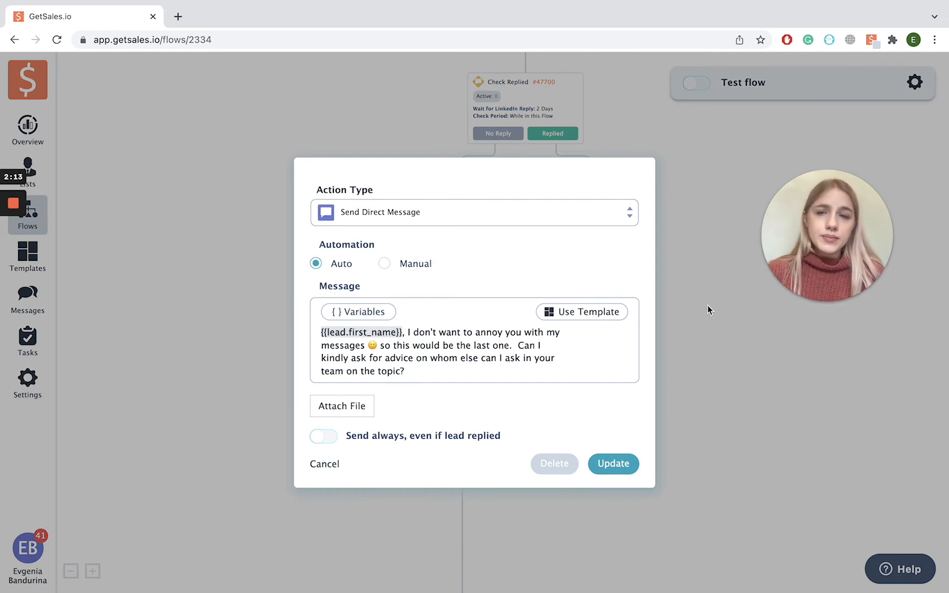
pyautogui.click(751, 362)
# Activate the Test flow after viewing its complete structure.
pyautogui.scroll(-5, 670, 341)
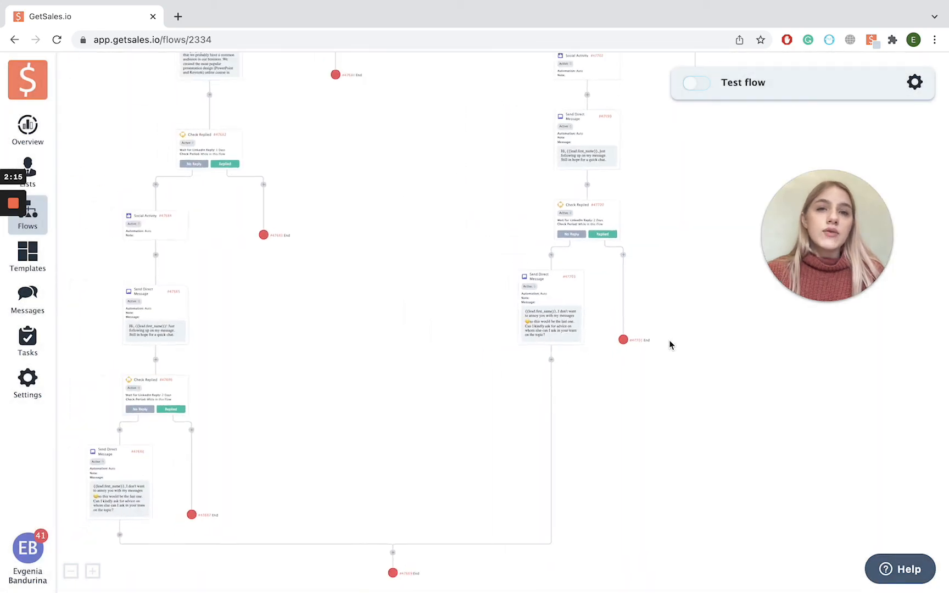
pyautogui.scroll(5, 670, 341)
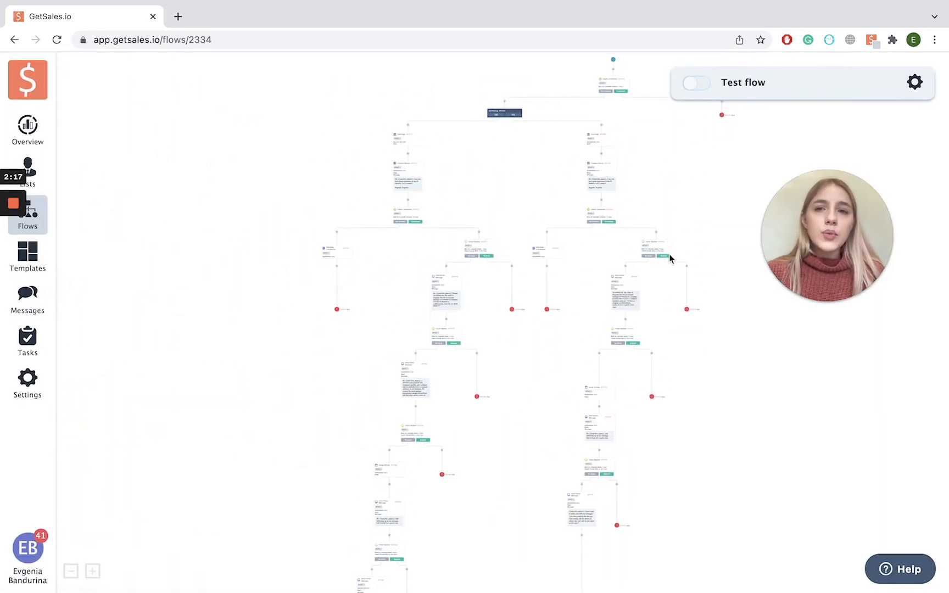
pyautogui.click(696, 84)
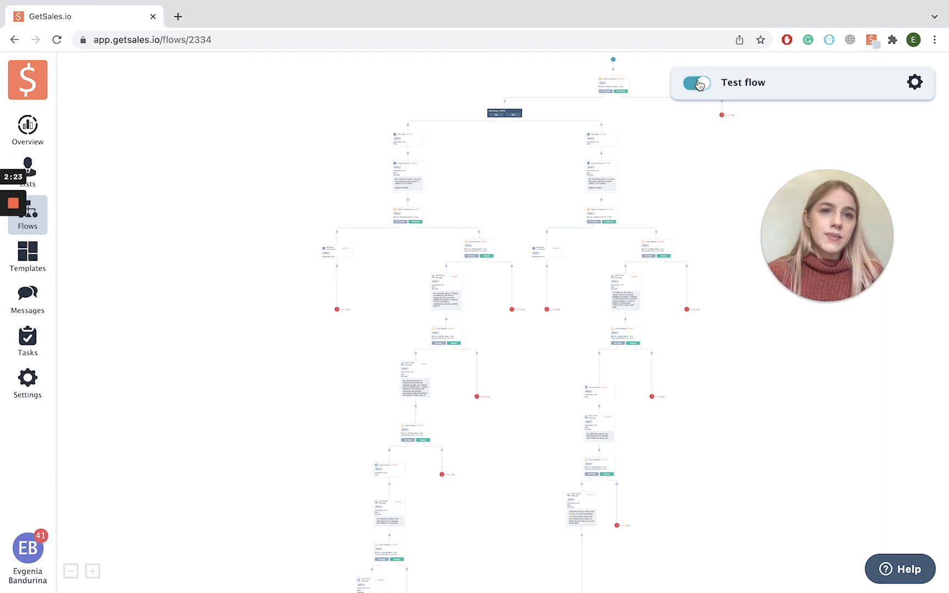